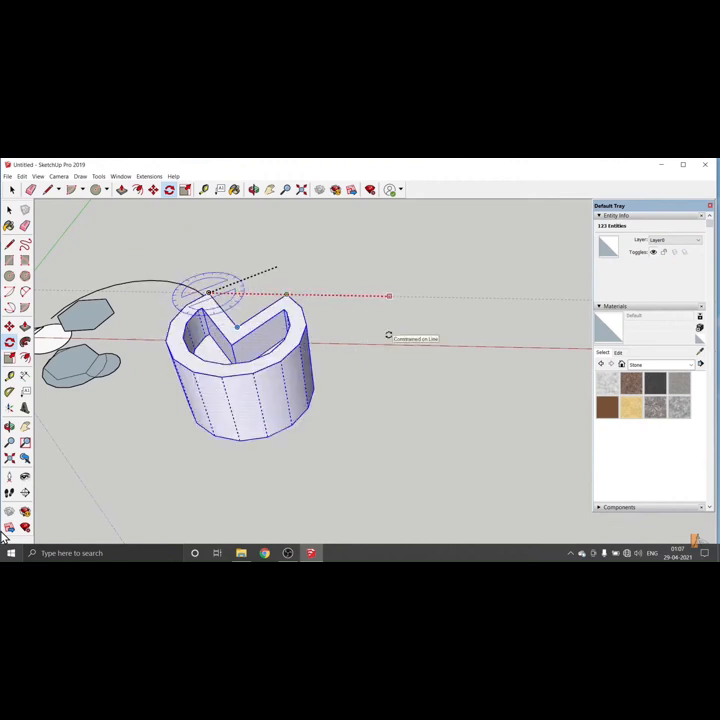
key("Escape")
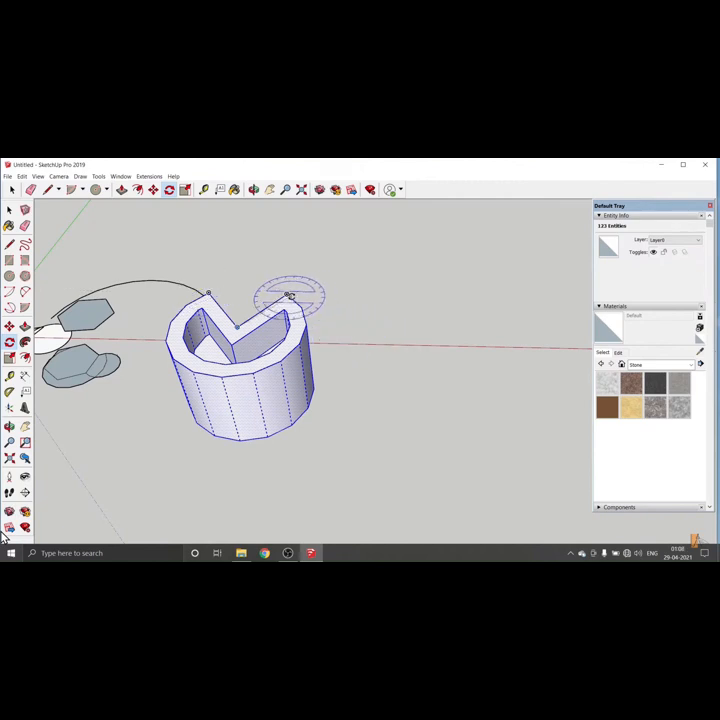
left_click_drag(290, 296, 242, 301)
key("space")
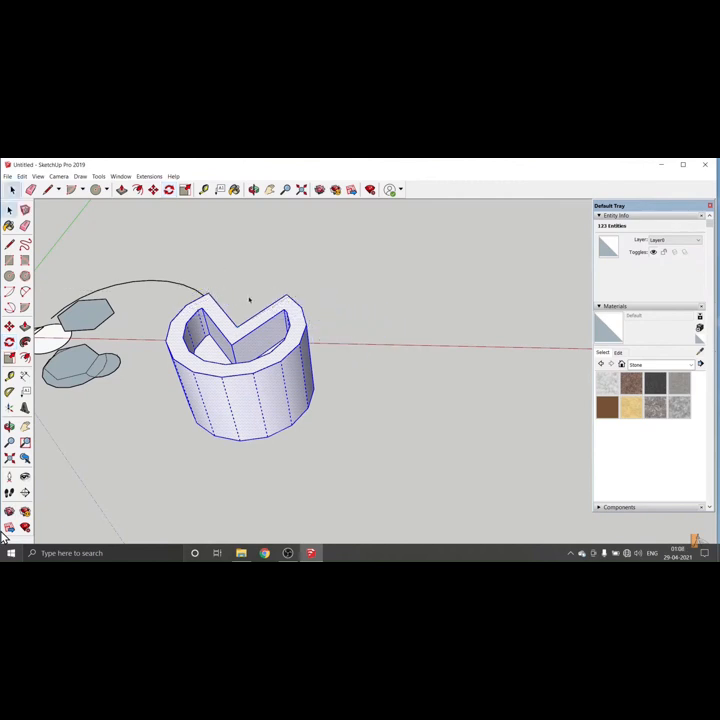
Rotate the notched hollow cylinder horizontally about an outer top corner of its notch and deselect it.
key("q")
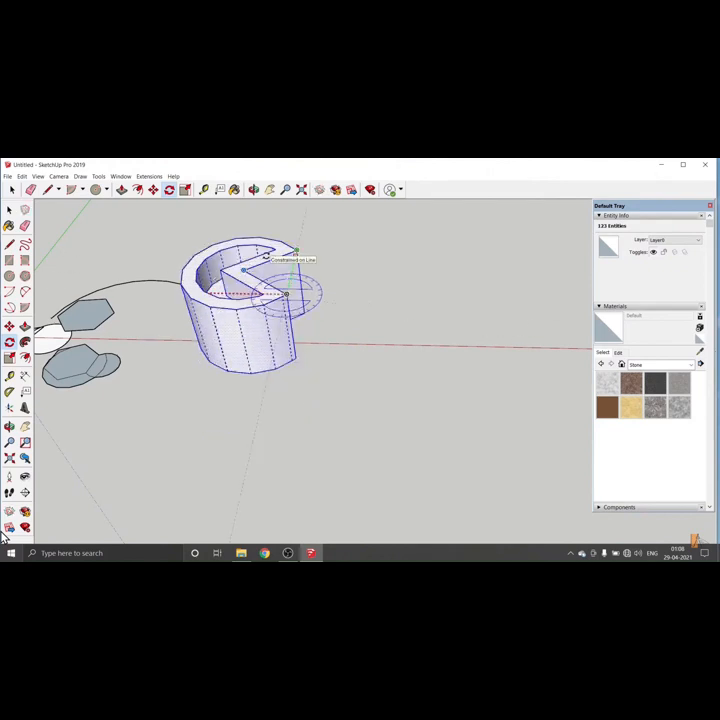
left_click(266, 257)
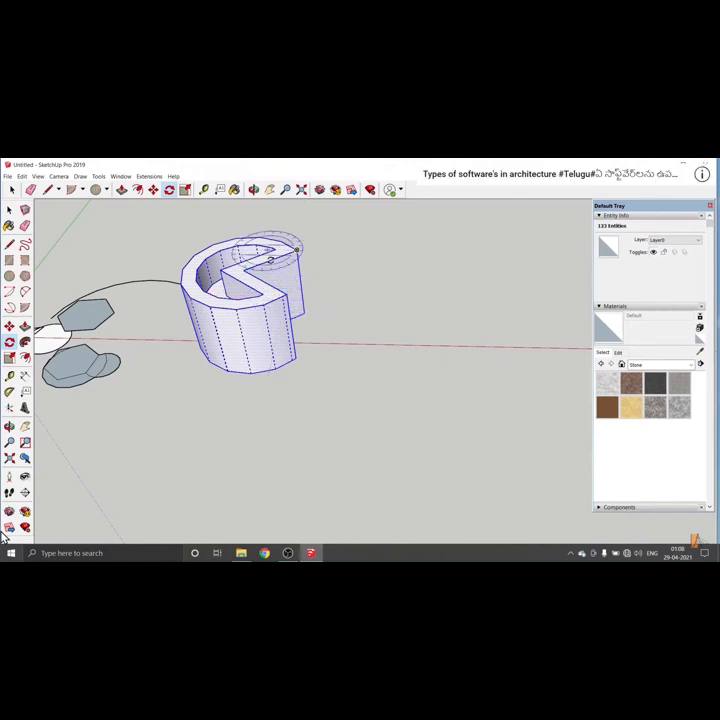
scroll(286, 304, "down", 2)
key("space")
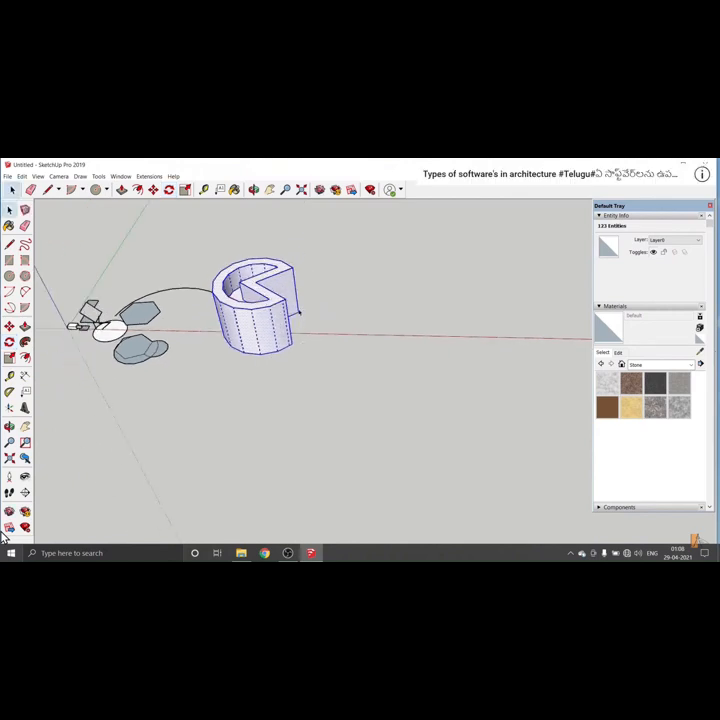
left_click(328, 326)
middle_click_drag(283, 323, 350, 358, "shift")
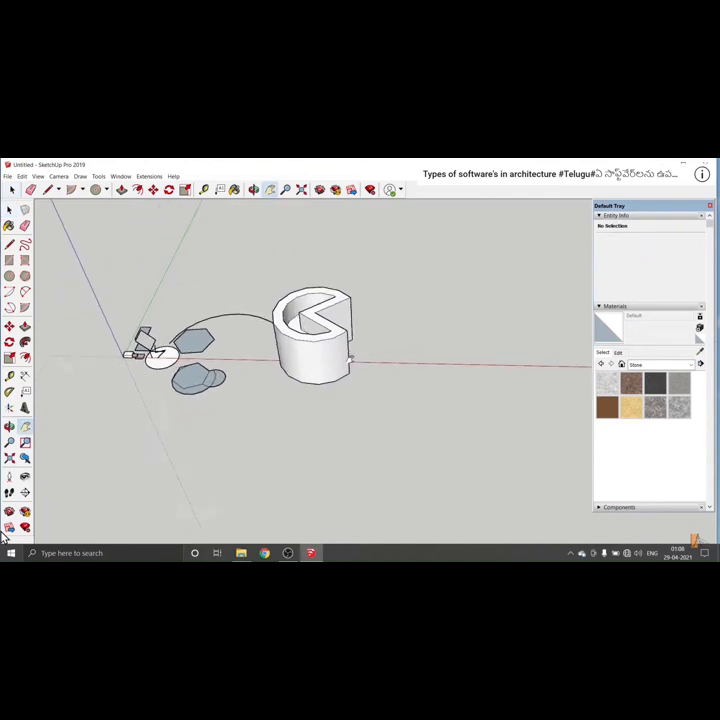
Sweep the circle along the two-segment path with Follow Me to form a bent solid pipe.
key("Left")
key("Left")
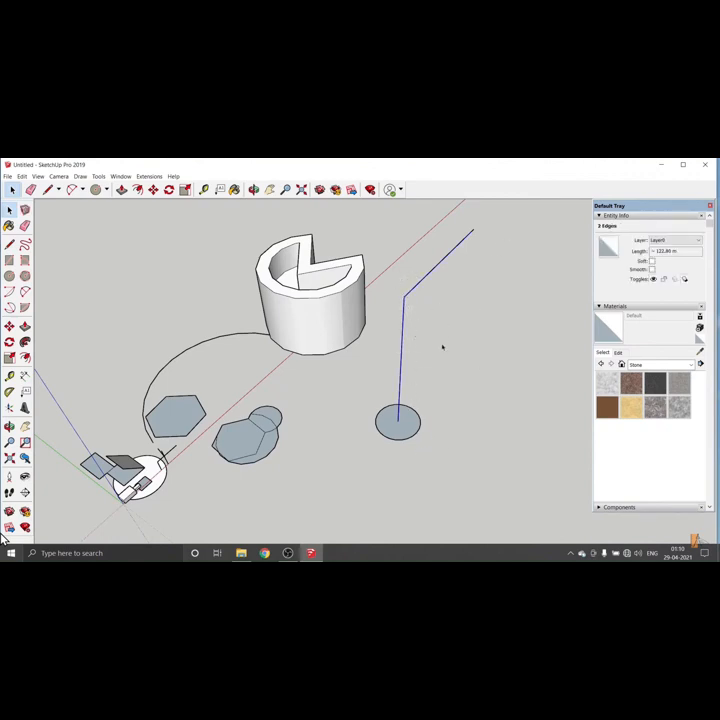
left_click(425, 331)
middle_click_drag(438, 444, 373, 427)
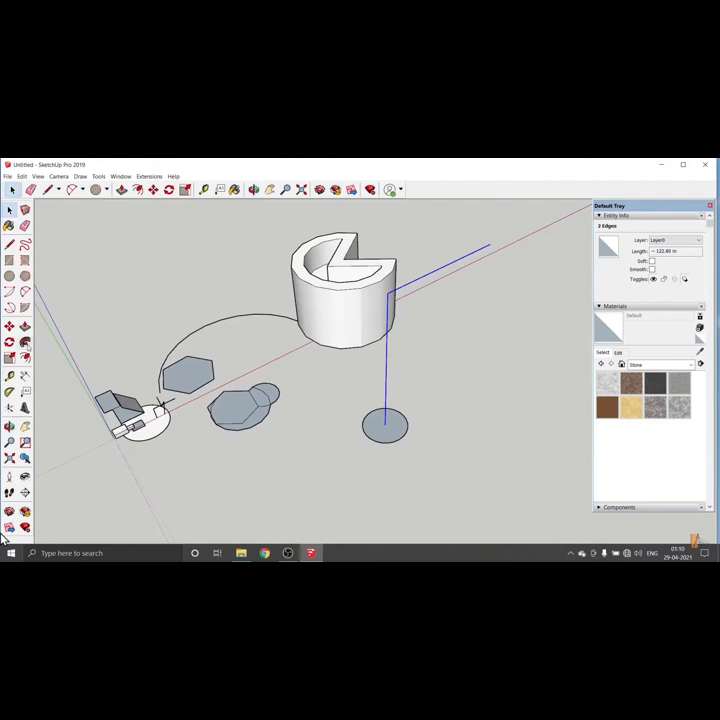
left_click(391, 431)
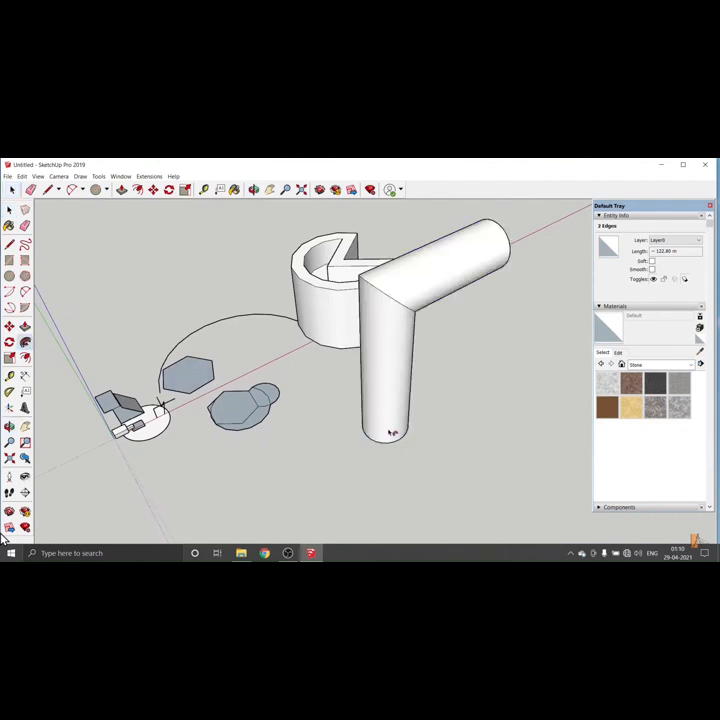
middle_click_drag(387, 429, 226, 415)
middle_click_drag(323, 420, 310, 397)
middle_click_drag(321, 344, 331, 407)
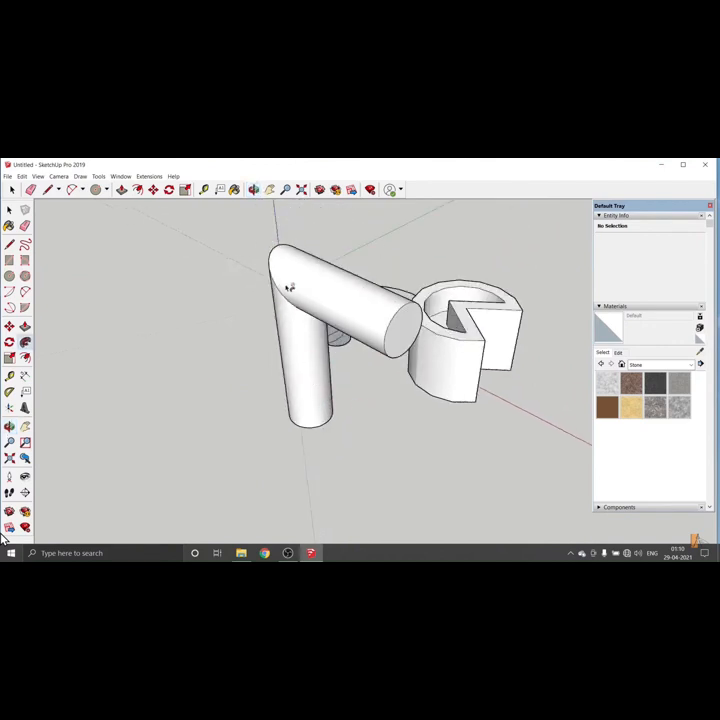
key("space")
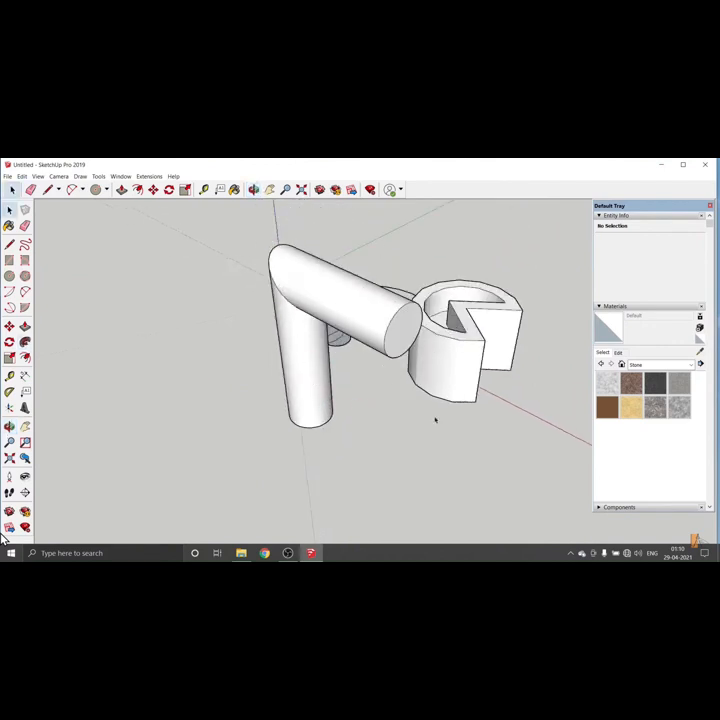
mouse_move(435, 420)
middle_mouse_down()
mouse_move(307, 382)
mouse_move(474, 424)
mouse_move(426, 411)
middle_mouse_up()
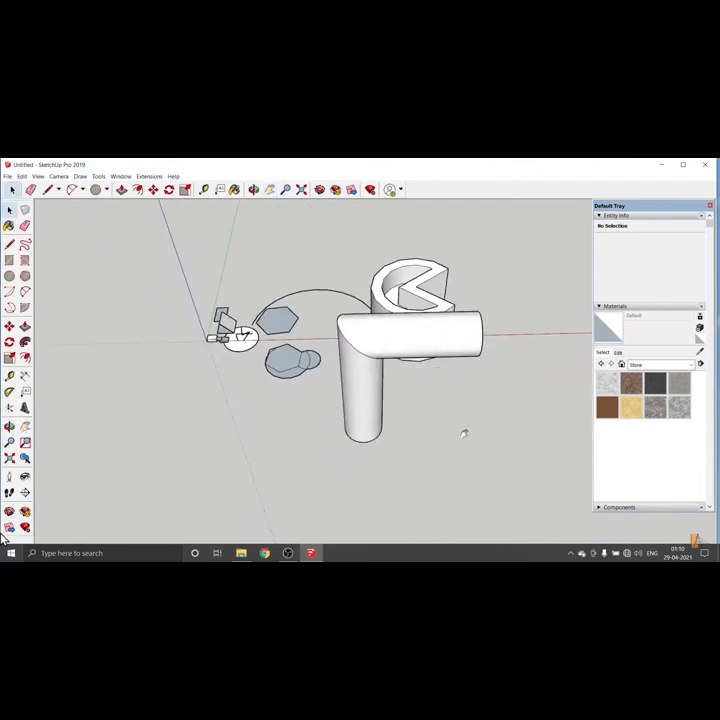
middle_click_drag(464, 433, 252, 389)
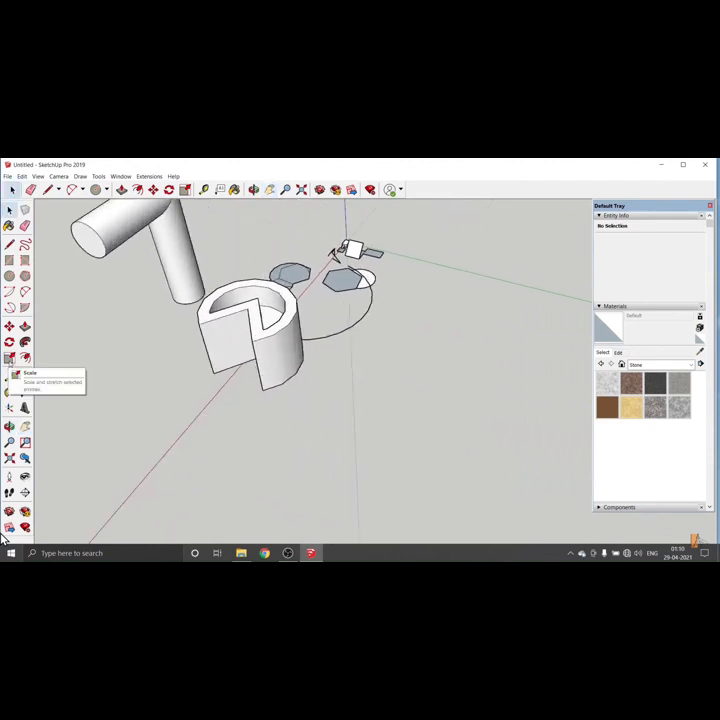
Delete the arc attached to the base of the notched hollow cylinder.
triple_click(236, 325)
middle_click_drag(288, 342, 135, 305)
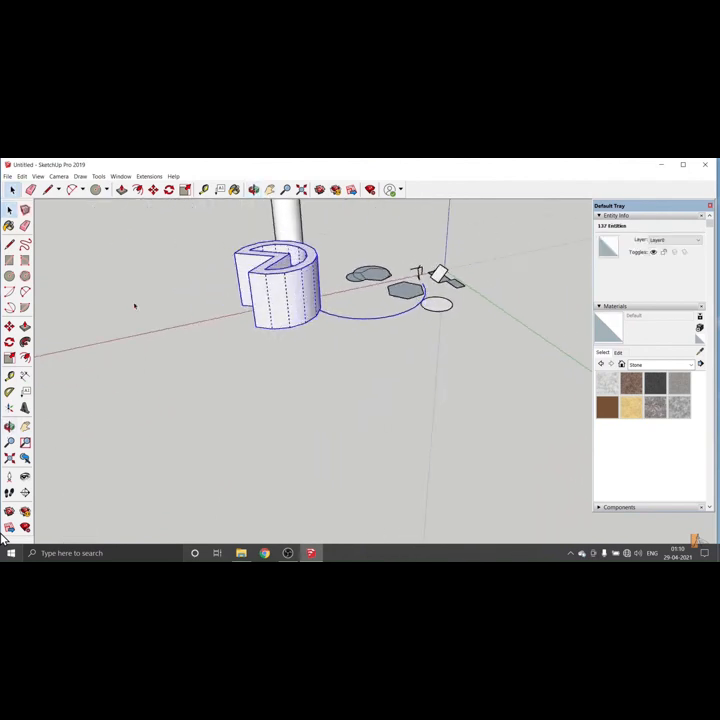
left_click(381, 331)
left_click(366, 315)
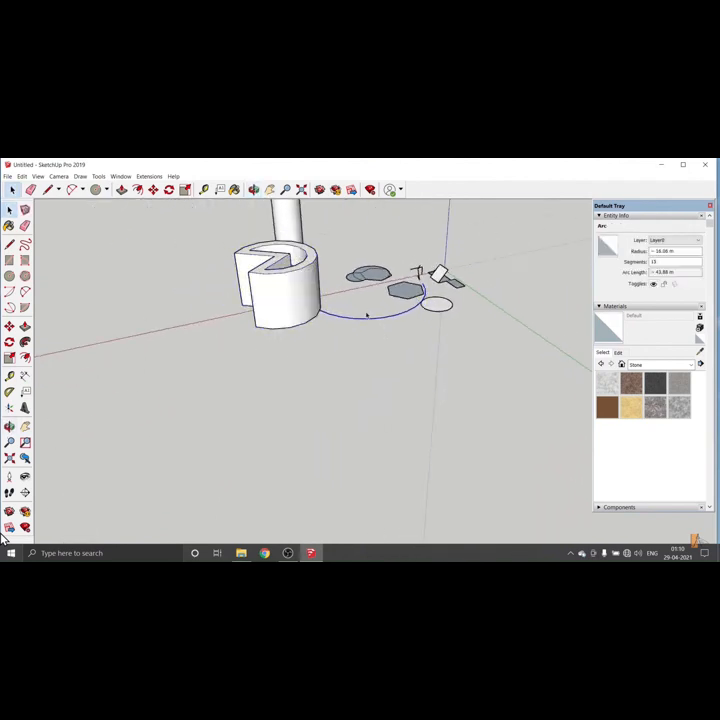
left_click(341, 333)
Examine the notched hollow cylinder's notch, rim and walls from several sides.
mouse_move(334, 338)
middle_mouse_down()
mouse_move(339, 386)
mouse_move(333, 357)
middle_mouse_up()
scroll(334, 357, "up", 5)
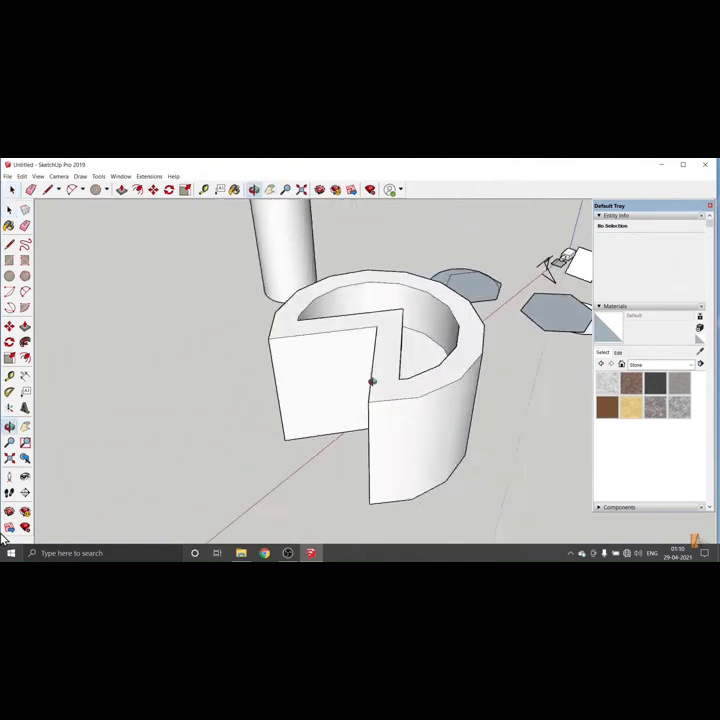
scroll(341, 384, "down", 8)
left_click_drag(354, 381, 414, 380)
scroll(413, 381, "up", 10)
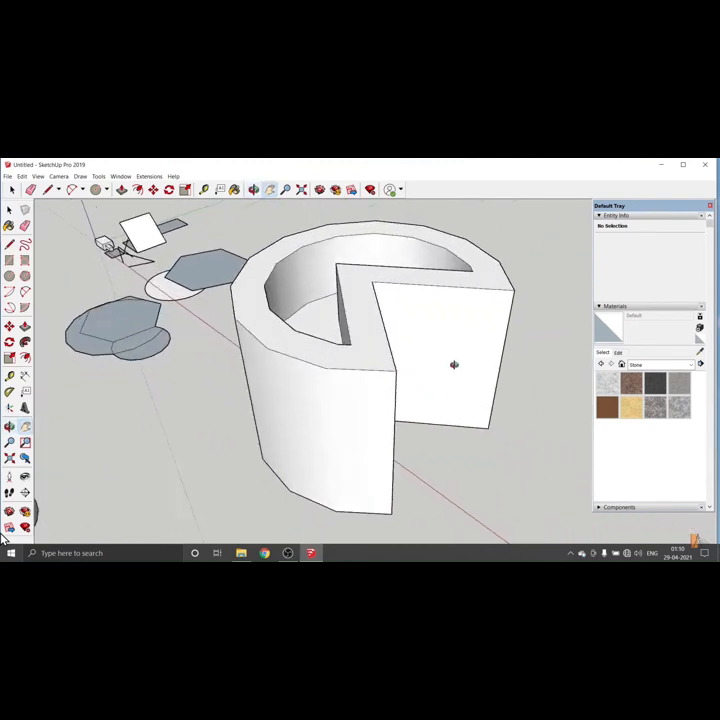
scroll(380, 377, "down", 5)
left_click_drag(386, 389, 454, 291)
scroll(305, 333, "up", 5)
left_click_drag(340, 298, 369, 362)
scroll(328, 342, "down", 3)
scroll(328, 347, "down", 2)
middle_click_drag(336, 357, 386, 367)
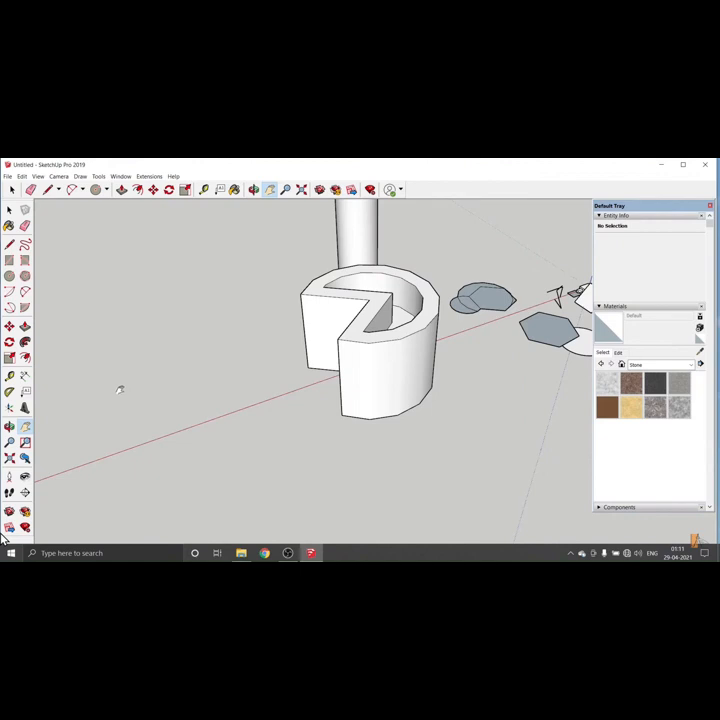
Scale the whole notched cylinder down uniformly from a top corner of its bounding box.
key("space")
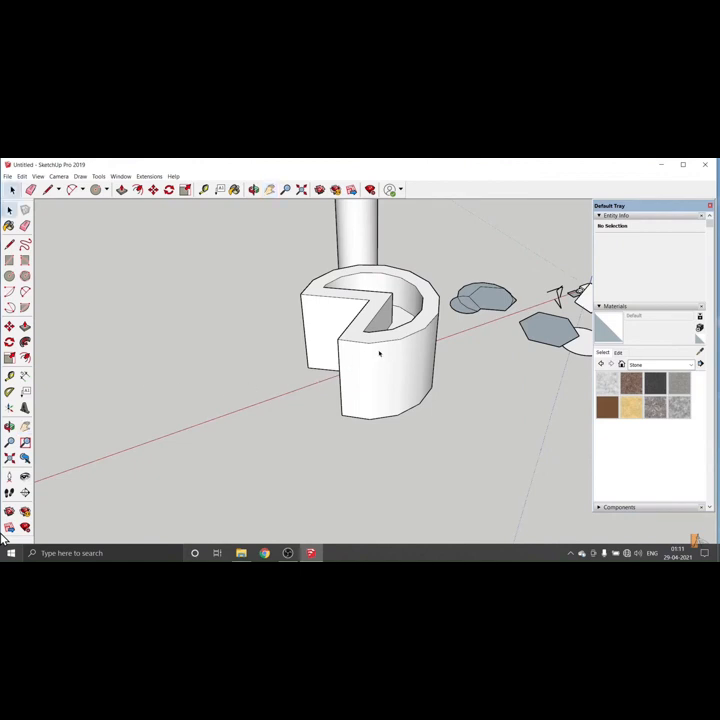
triple_click(379, 352)
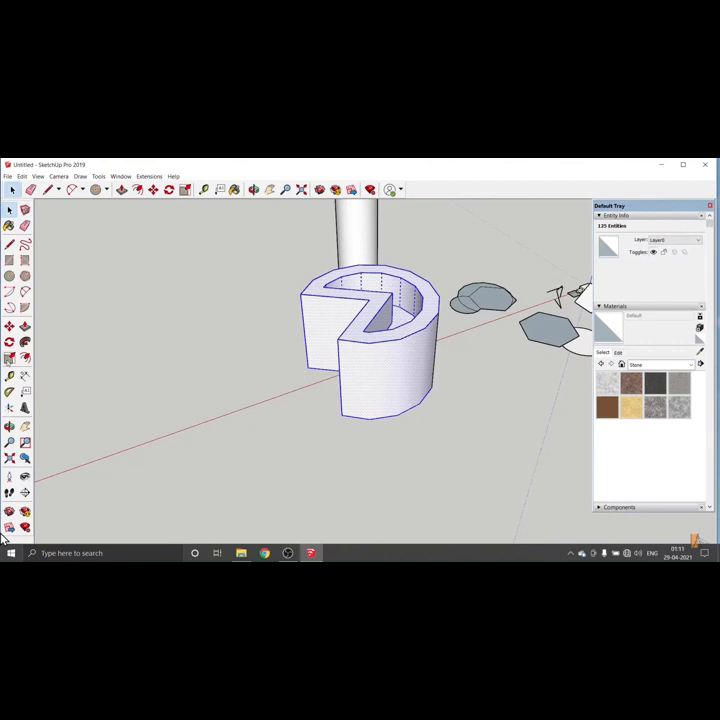
key("s")
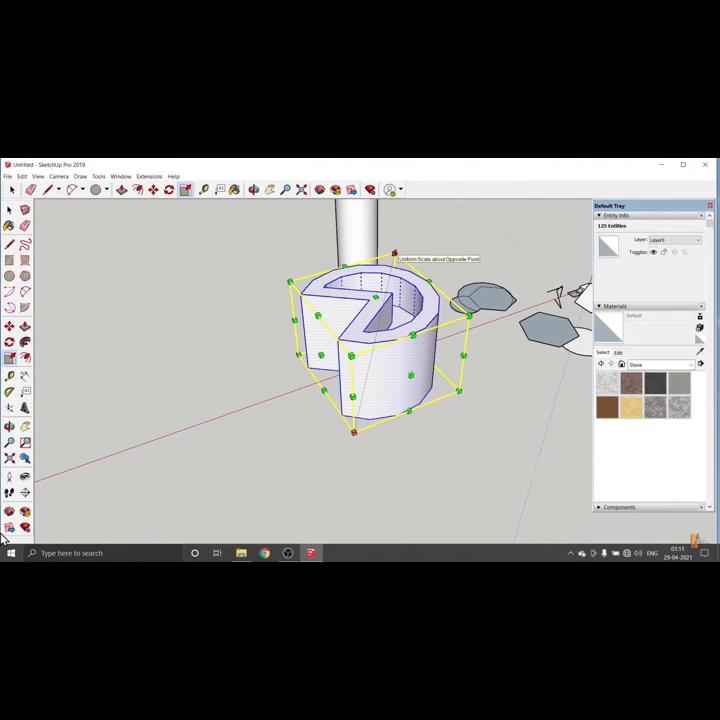
middle_click_drag(394, 253, 356, 235)
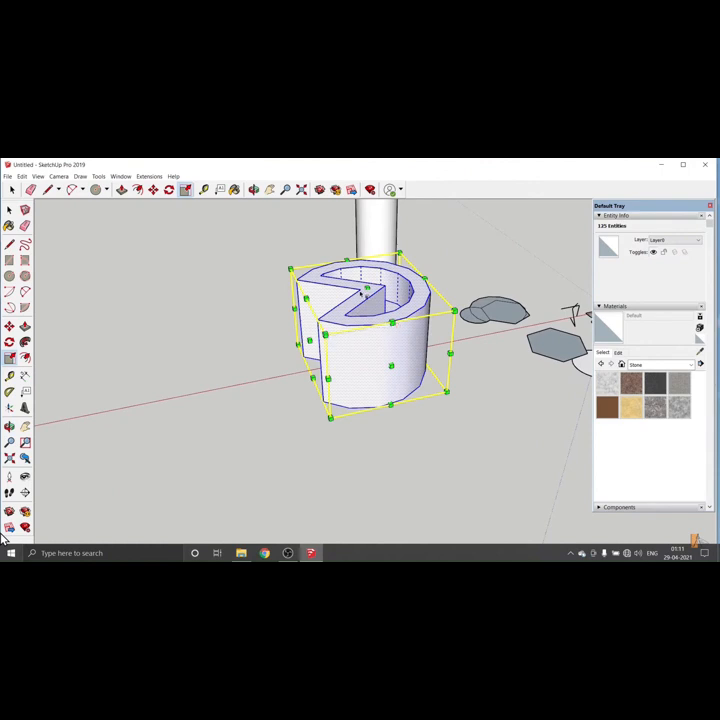
left_click_drag(399, 253, 361, 345)
scroll(330, 370, "up", 5)
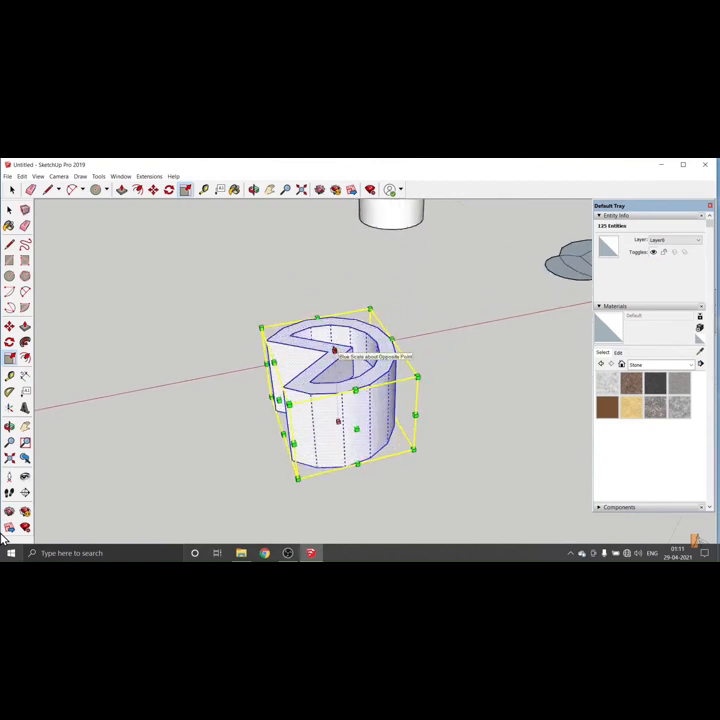
Stretch the notched cylinder taller along the blue axis and wider along both horizontal axes with Scale.
scroll(335, 350, "down", 5)
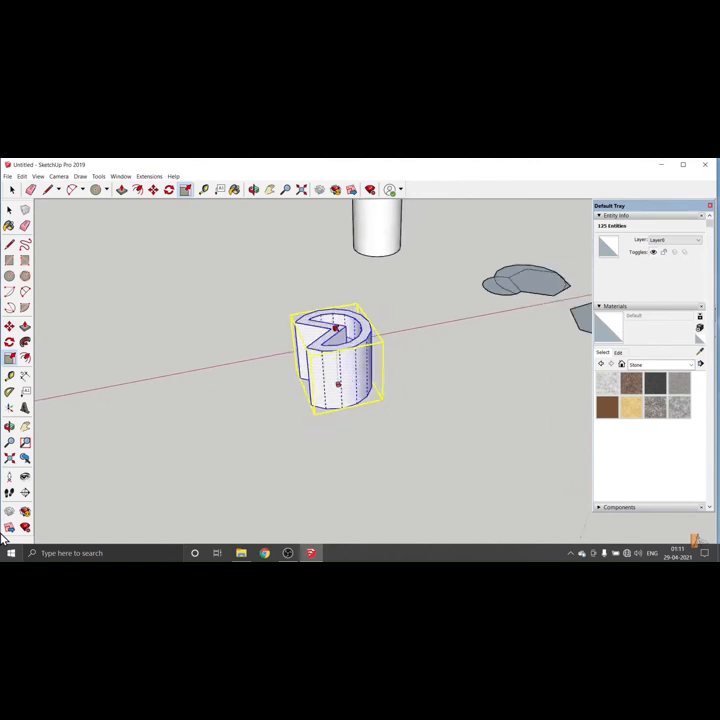
left_click_drag(338, 327, 337, 220)
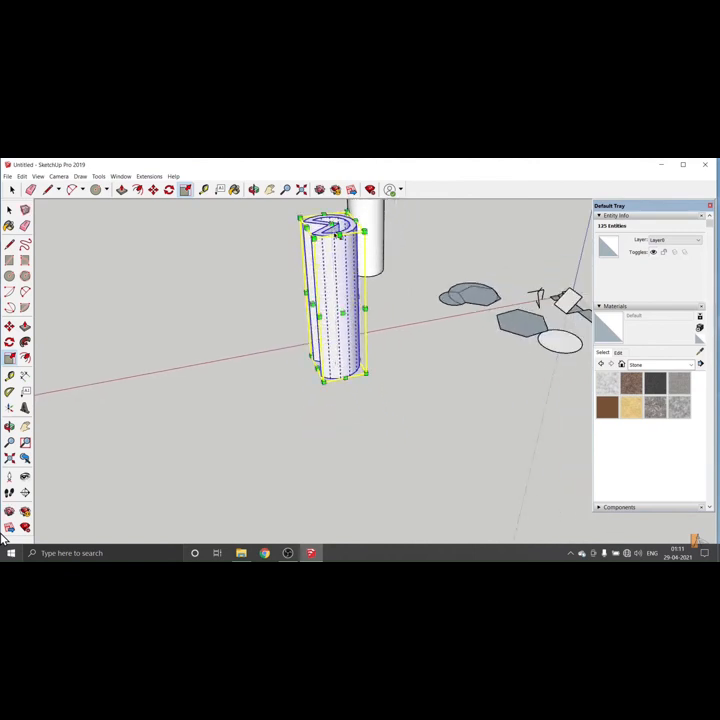
left_click_drag(343, 313, 397, 402)
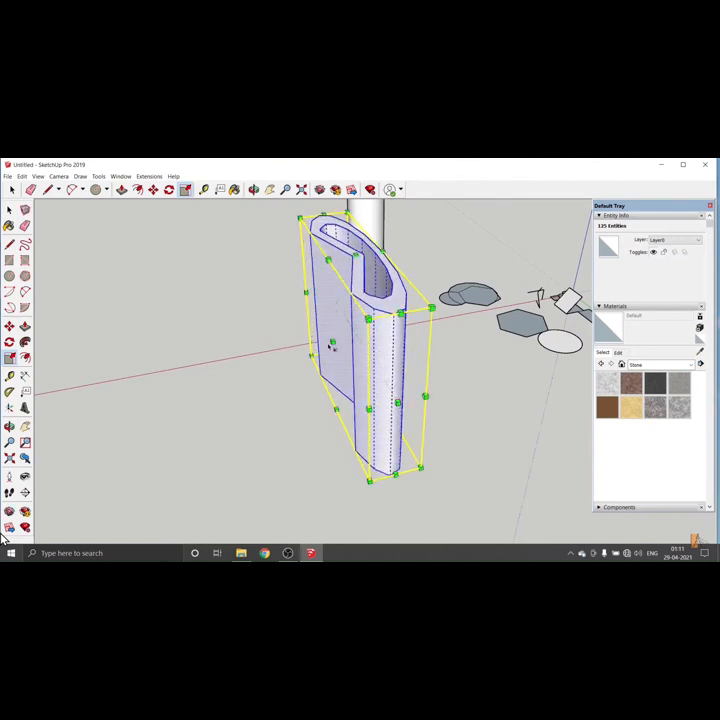
left_click_drag(331, 342, 172, 356)
key("space")
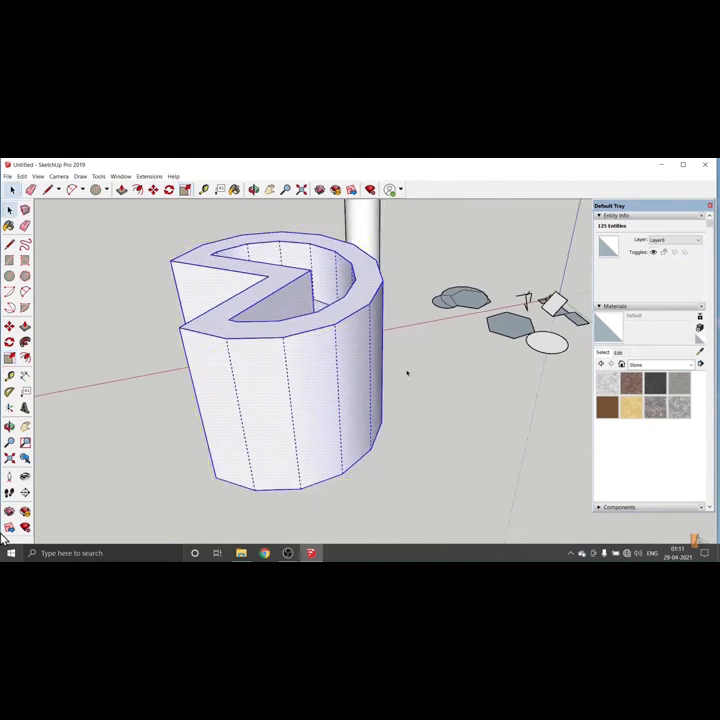
middle_click_drag(402, 365, 283, 365)
scroll(381, 404, "down", 2)
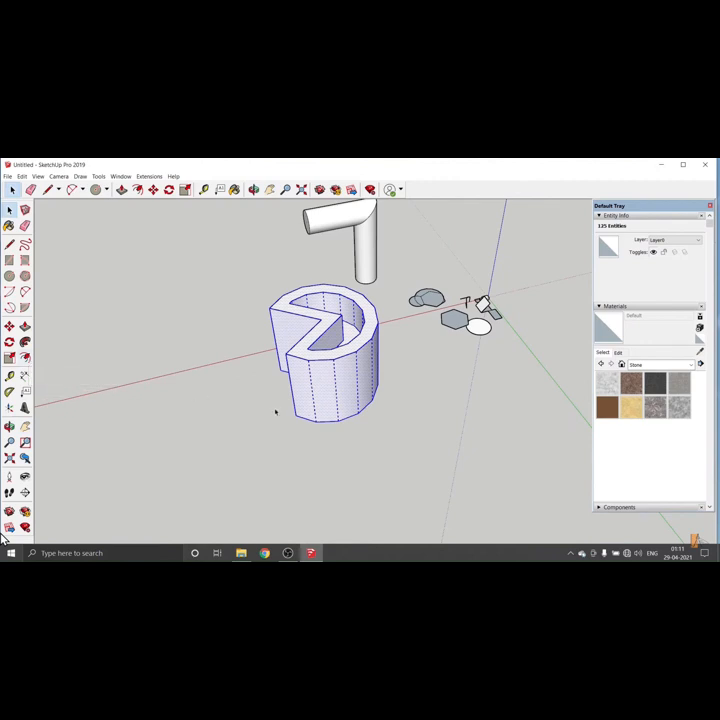
left_click(284, 432)
Draw a ground-plane rectangle of about 6499 m² in front of the bent pipe and the notched cylinder.
middle_click_drag(249, 421, 487, 460)
scroll(303, 441, "up", 3)
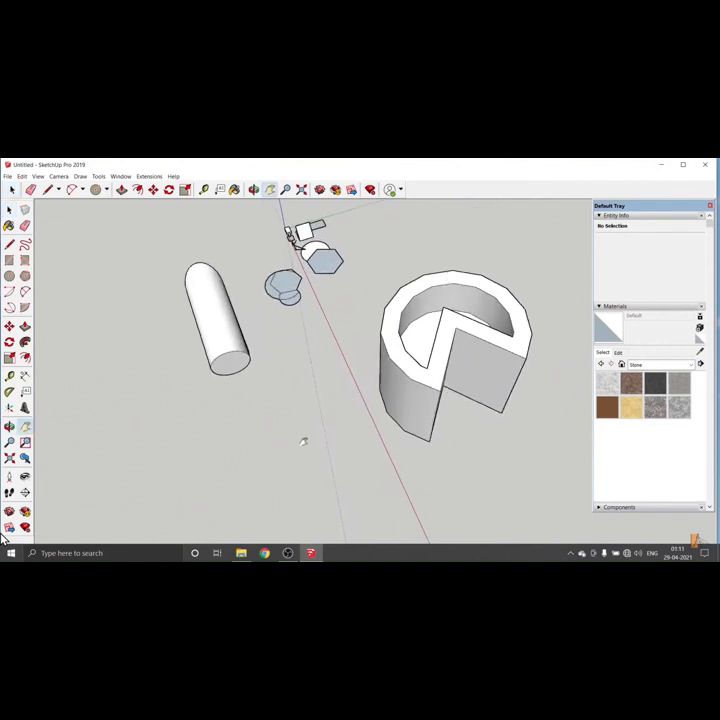
scroll(303, 441, "up", 2)
key("r")
left_click(249, 374)
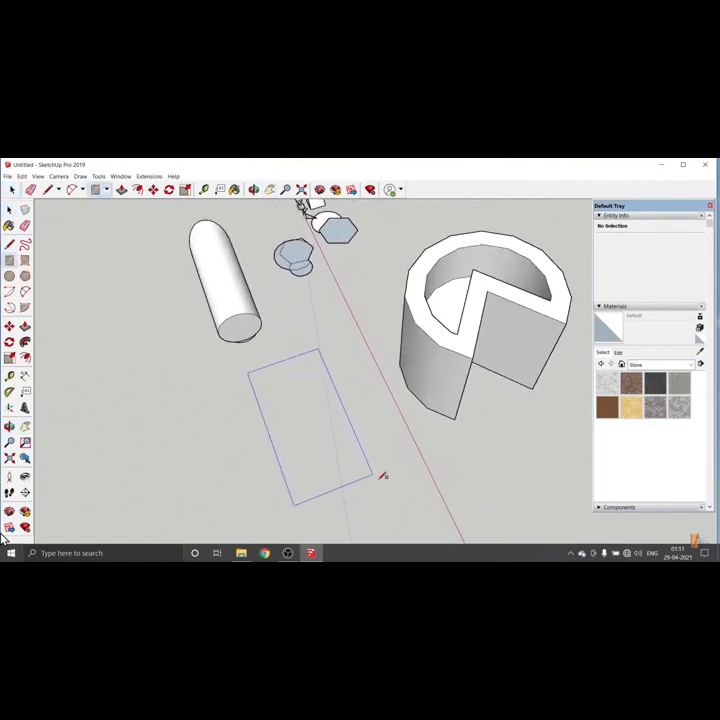
left_click(423, 480)
middle_click_drag(347, 461, 321, 419, "shift")
scroll(322, 412, "up", 4)
key("space")
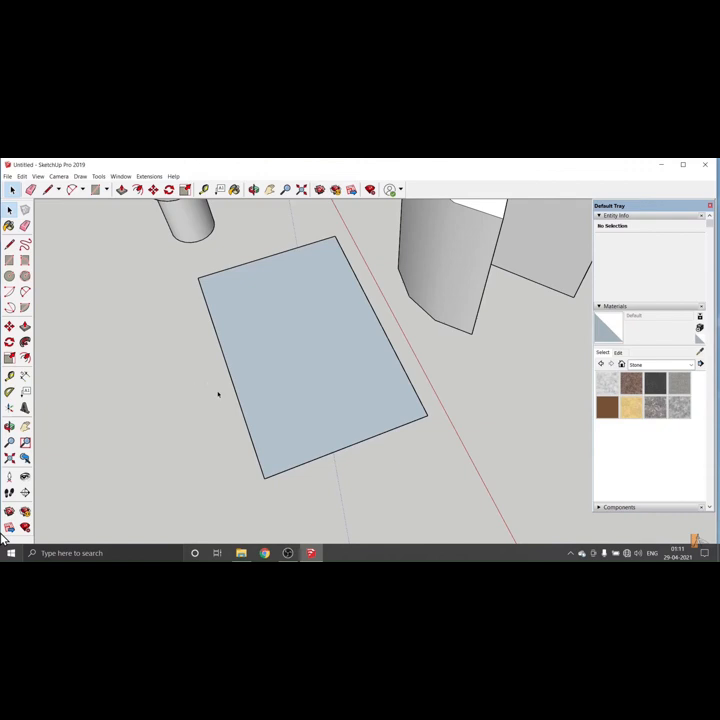
Offset the rectangle face's edges inward to form a narrow border around it.
left_click(250, 347)
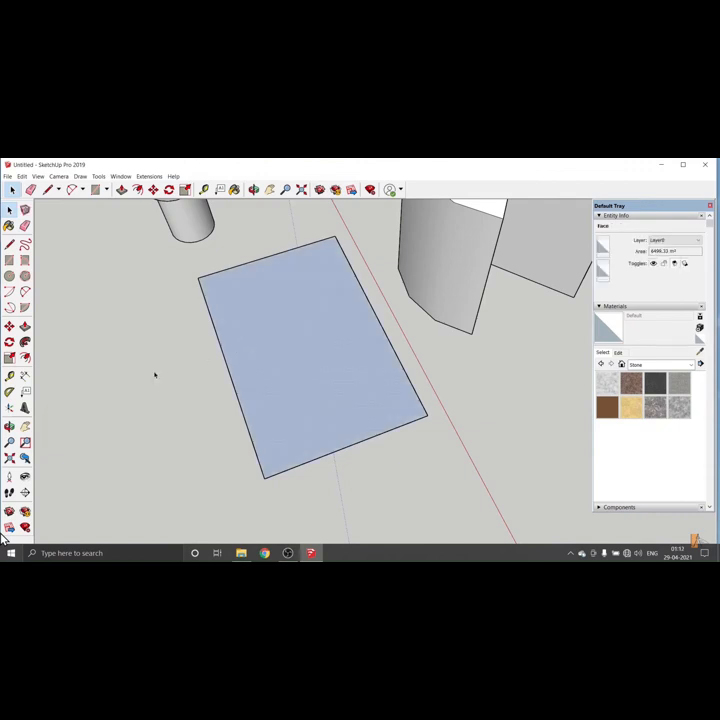
key("f")
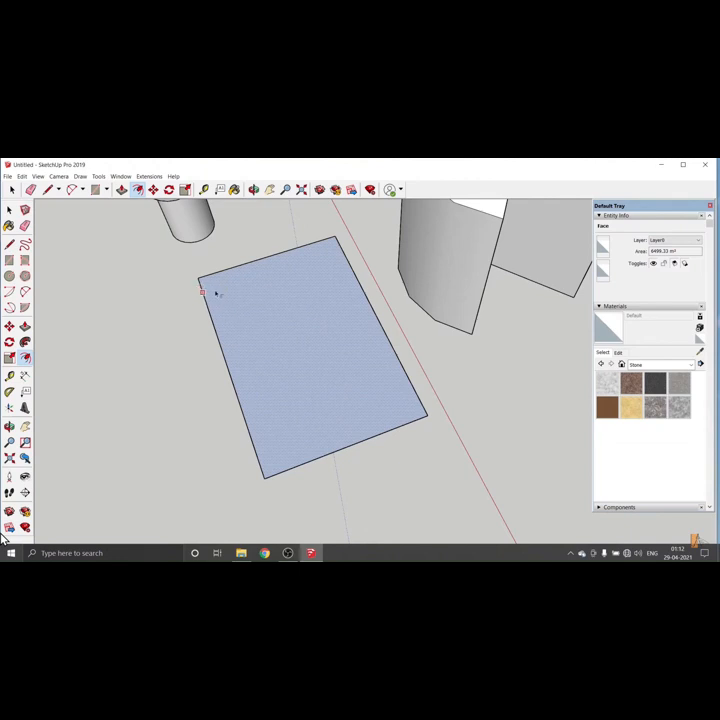
left_click(217, 293)
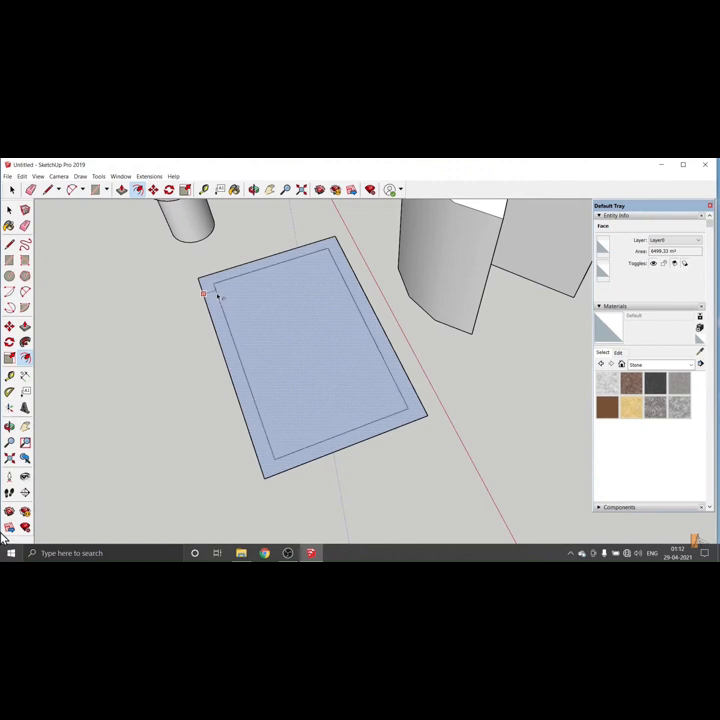
left_click(215, 295)
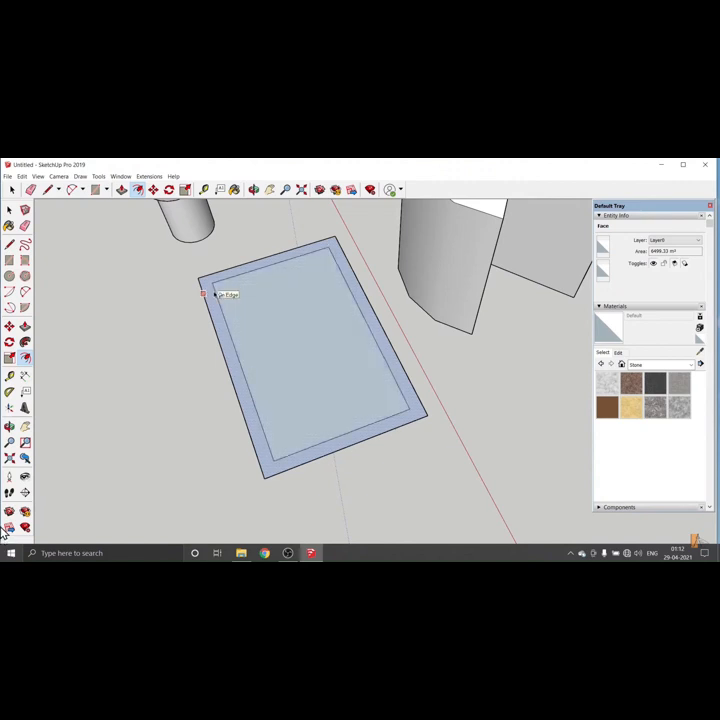
Extrude the narrow border face upward with Push/Pull to form walls around the rectangle, and undo the extrusion.
key("space")
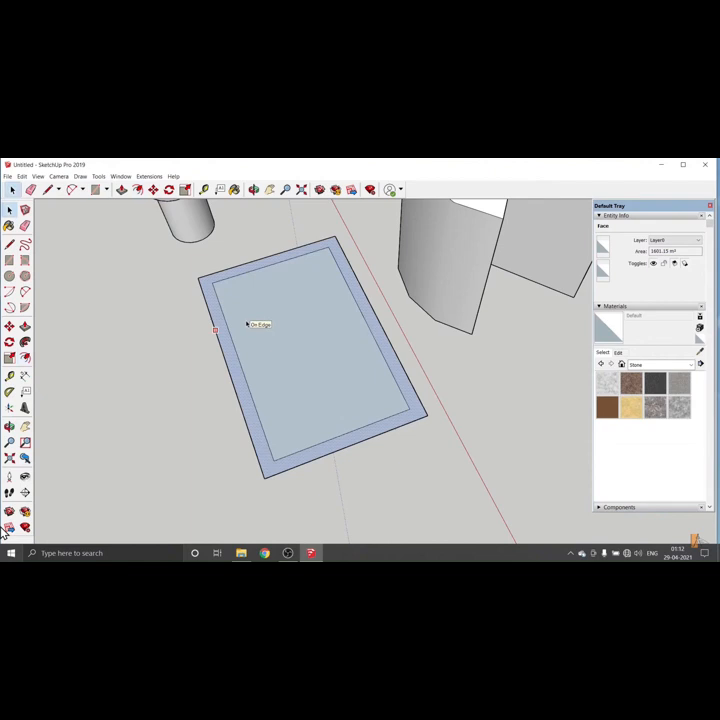
middle_click_drag(246, 323, 282, 356)
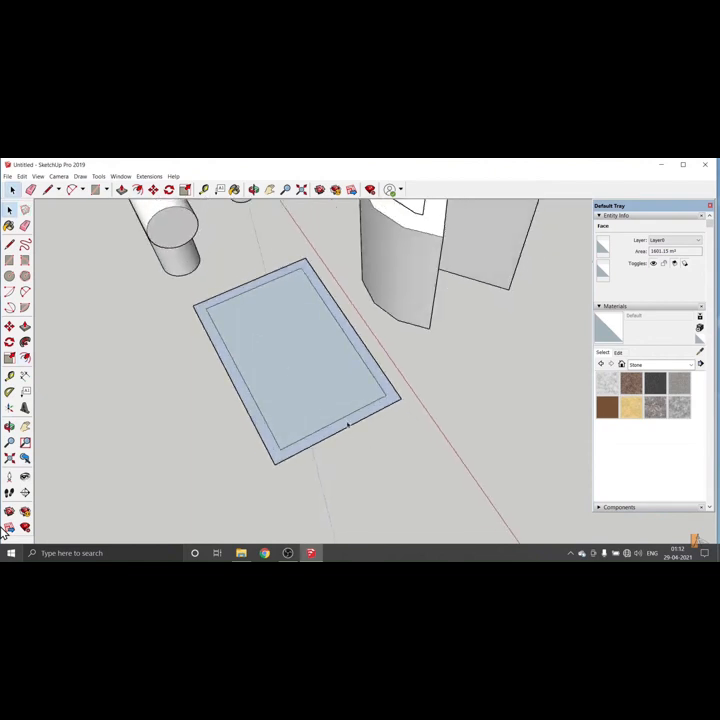
left_click(347, 425)
key("p")
left_click(347, 424)
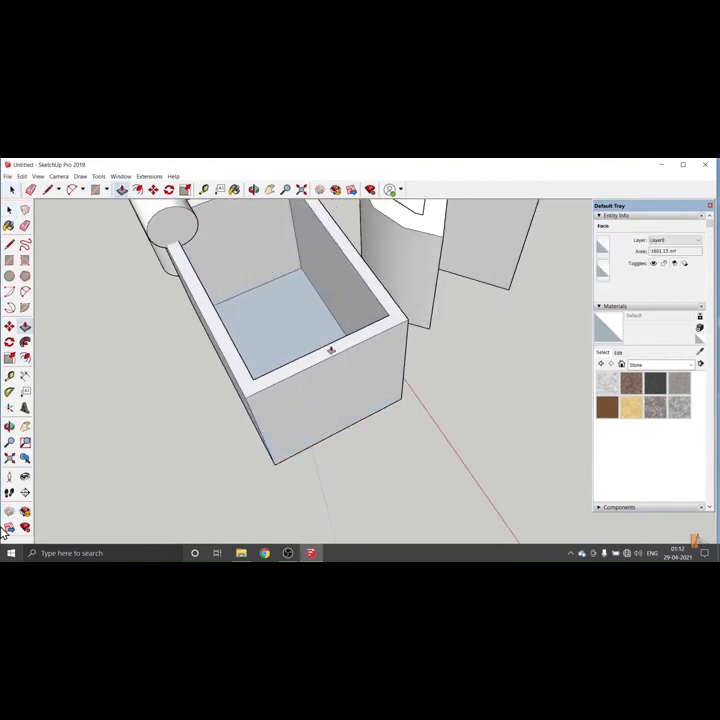
left_click(331, 350)
key("space")
key("ctrl+z")
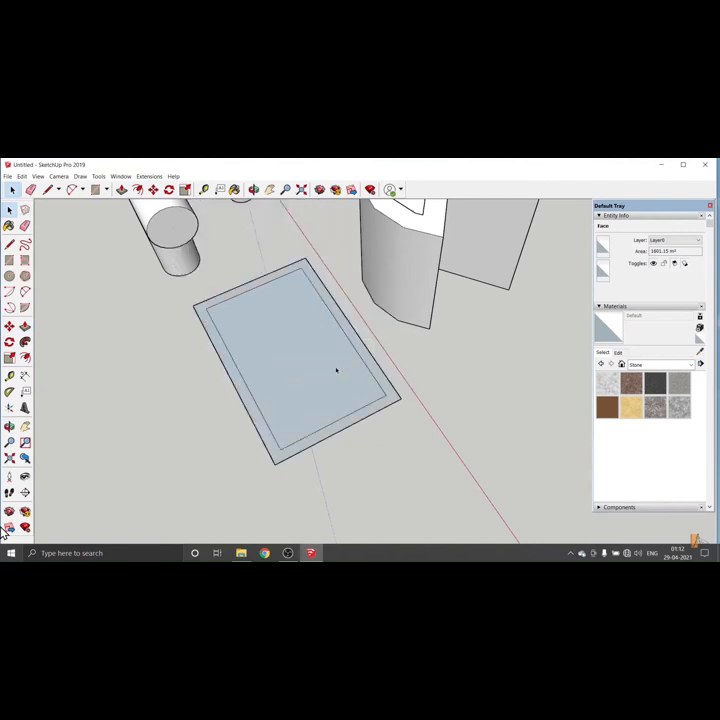
Start a linear dimension at the inner rectangle's near corner, running along its front edge.
middle_click_drag(378, 368, 300, 352, "shift")
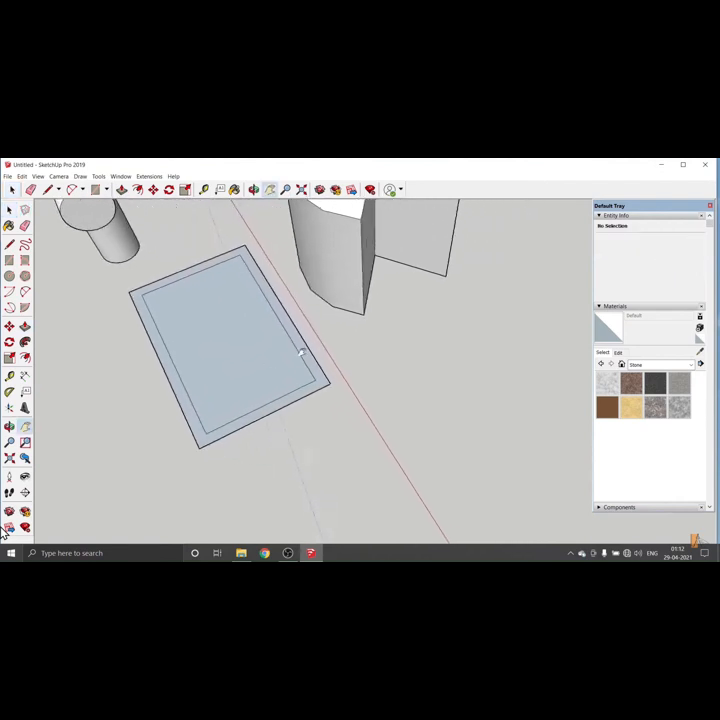
middle_click_drag(238, 368, 288, 352)
middle_click_drag(288, 352, 259, 341, "shift")
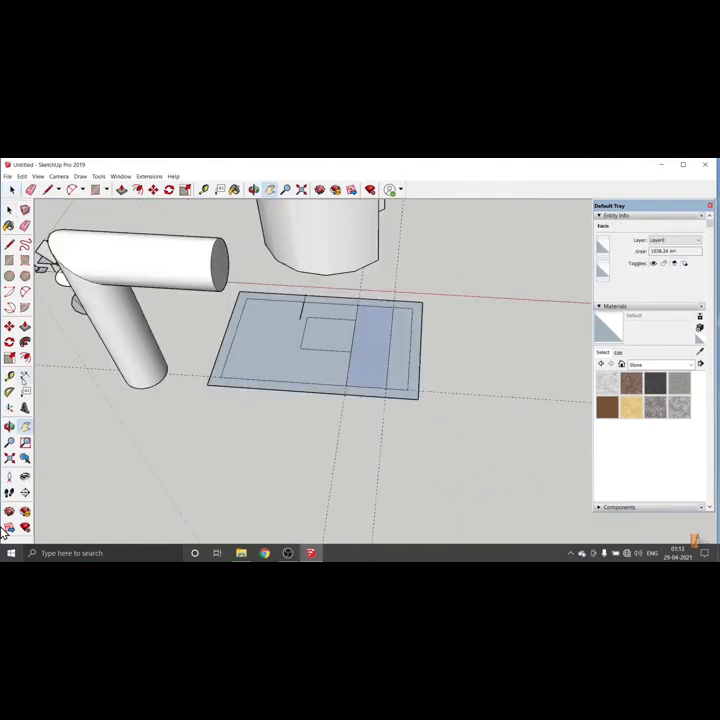
left_click(26, 376)
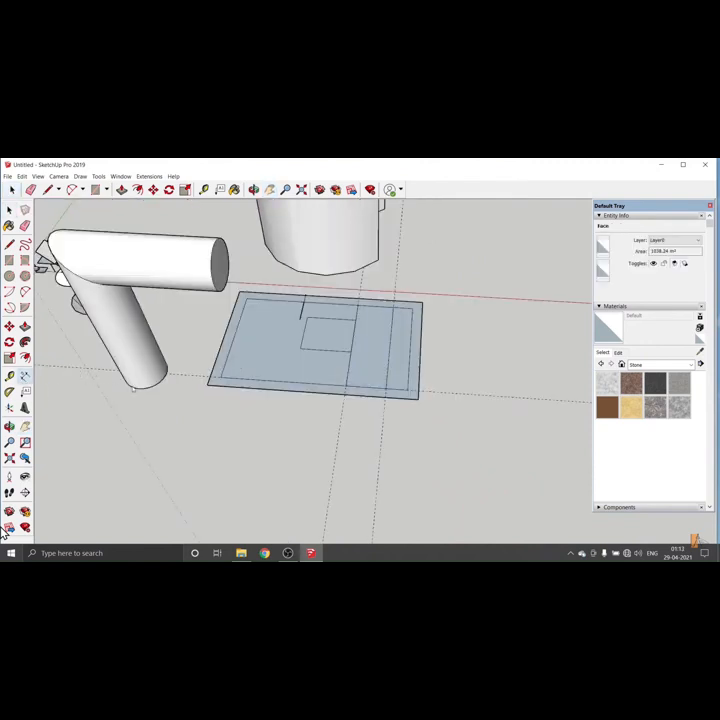
left_click(221, 378)
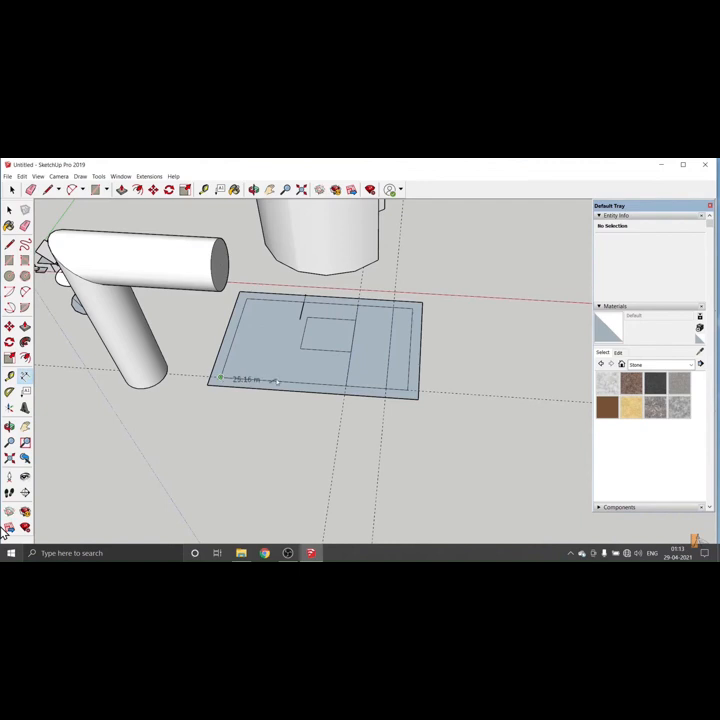
key("Left")
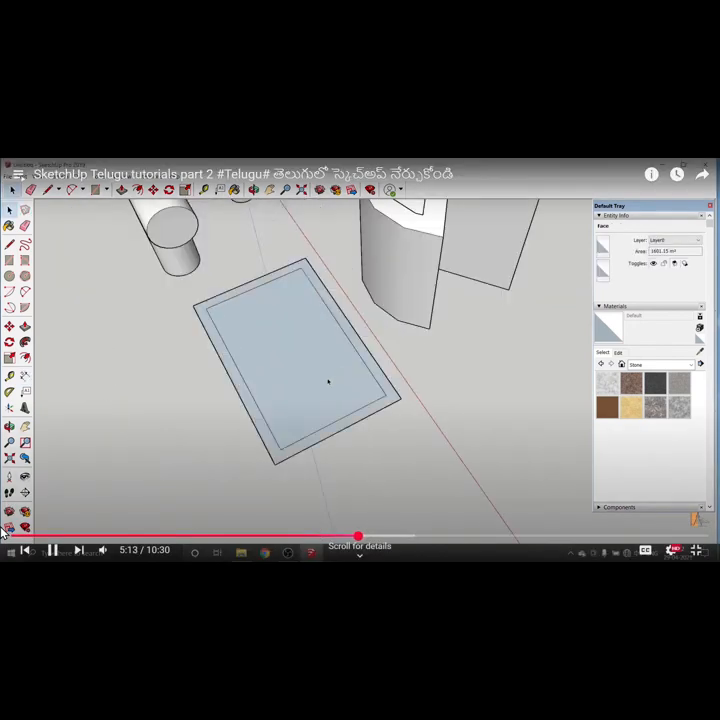
key("Left")
key("Left")
key("Left")
key("Left")
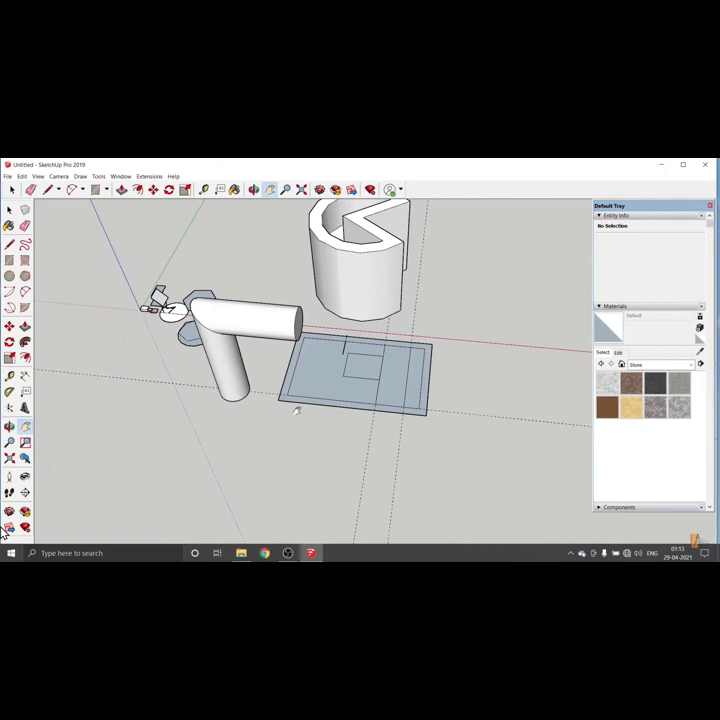
Create an angled guide line with the Protractor, running through the near corner of the bordered rectangle.
middle_click_drag(186, 446, 96, 434)
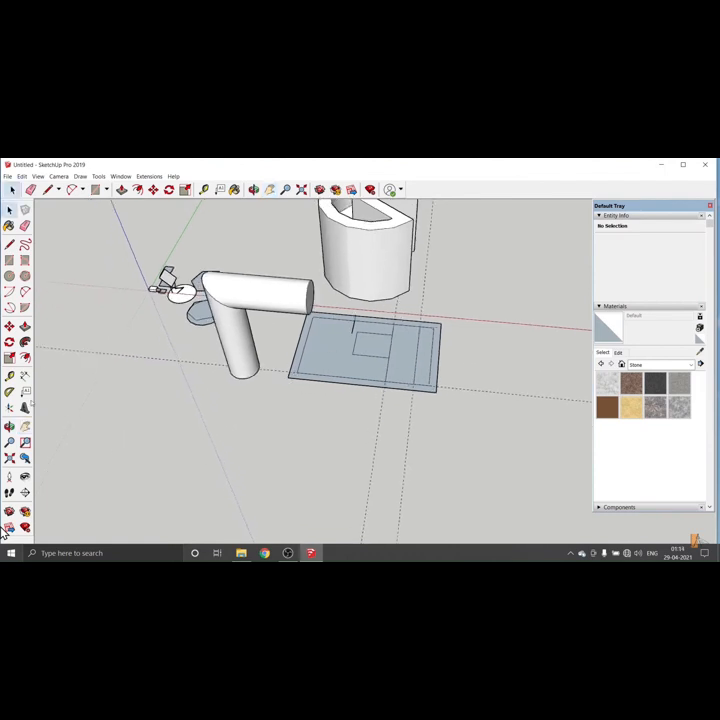
left_click(9, 392)
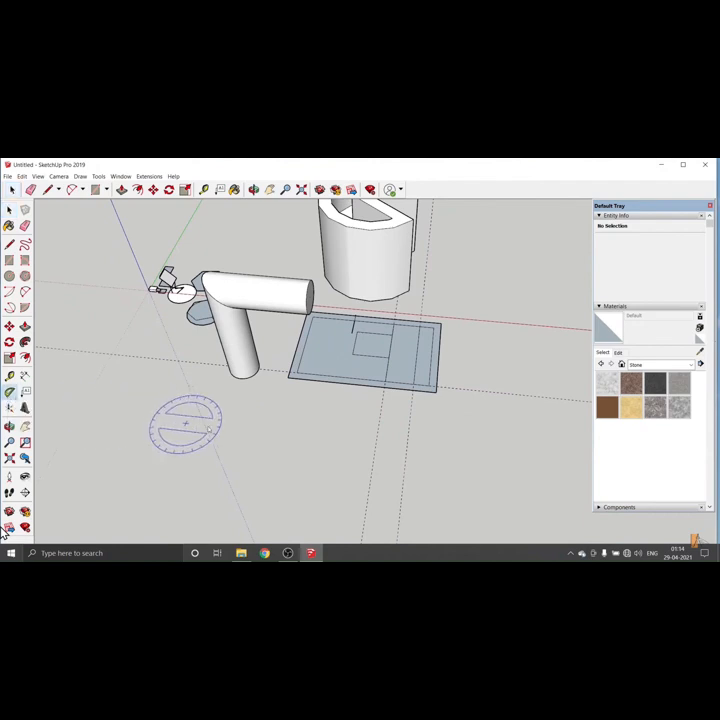
left_click(244, 443)
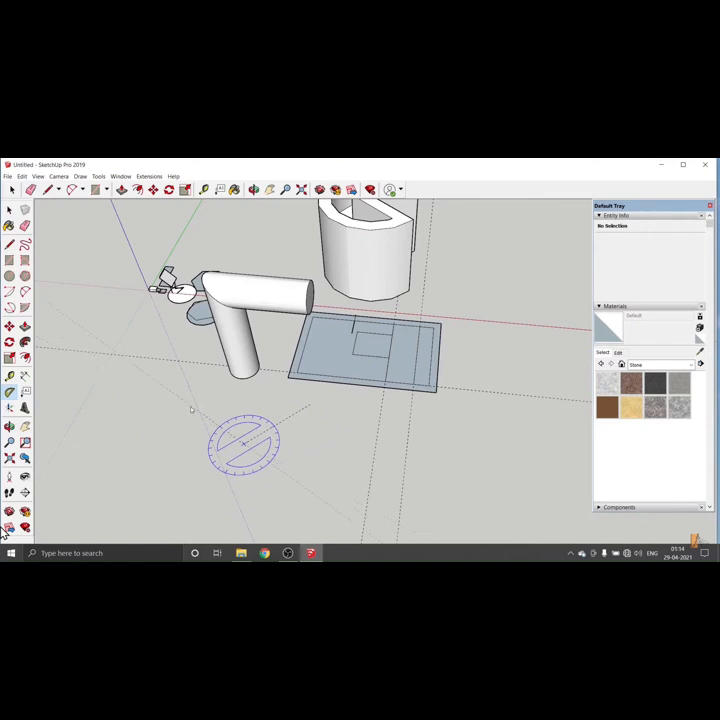
key("Return")
key("space")
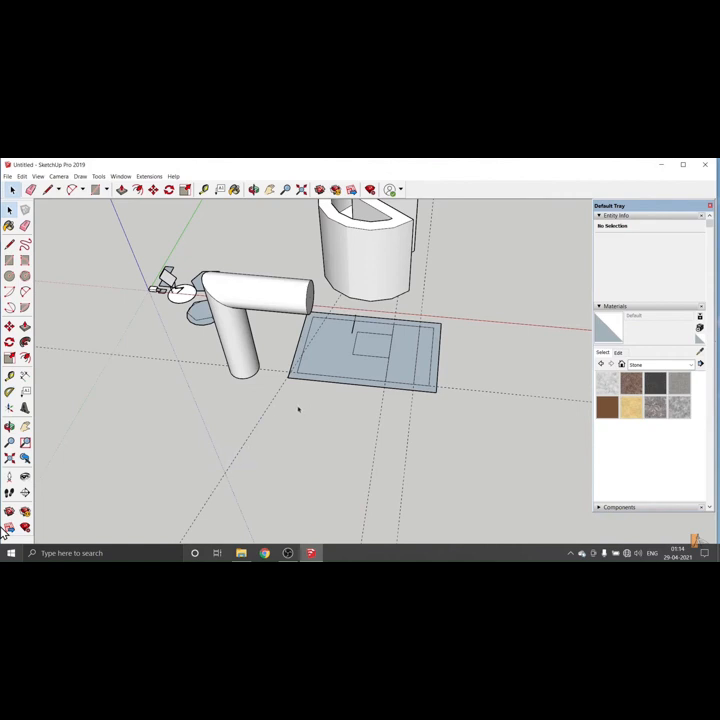
Draw a single straight line on the ground in front of the bent pipe.
key("l")
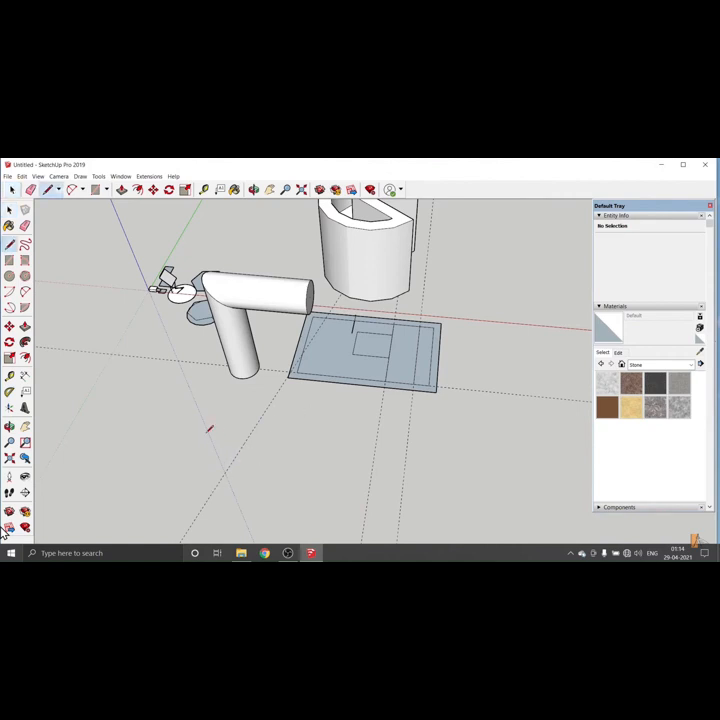
left_click(206, 433)
left_click(311, 443)
key("space")
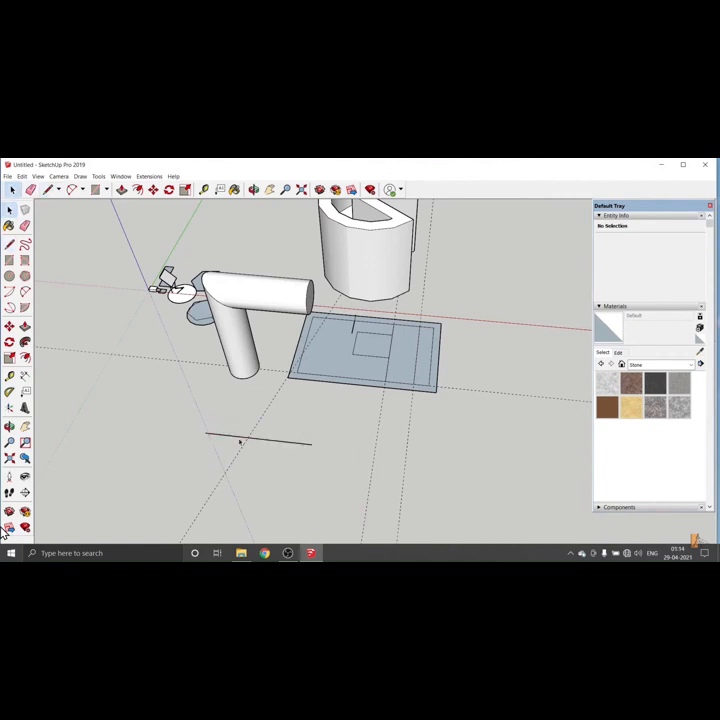
Place an angled Protractor guide through the new line's end near the blue axis and draw a second line along it.
left_click(9, 391)
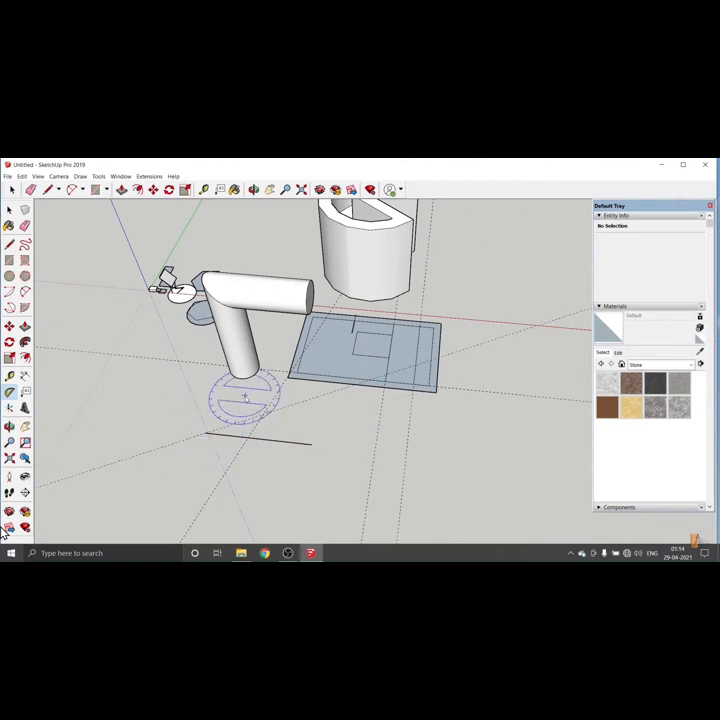
key("space")
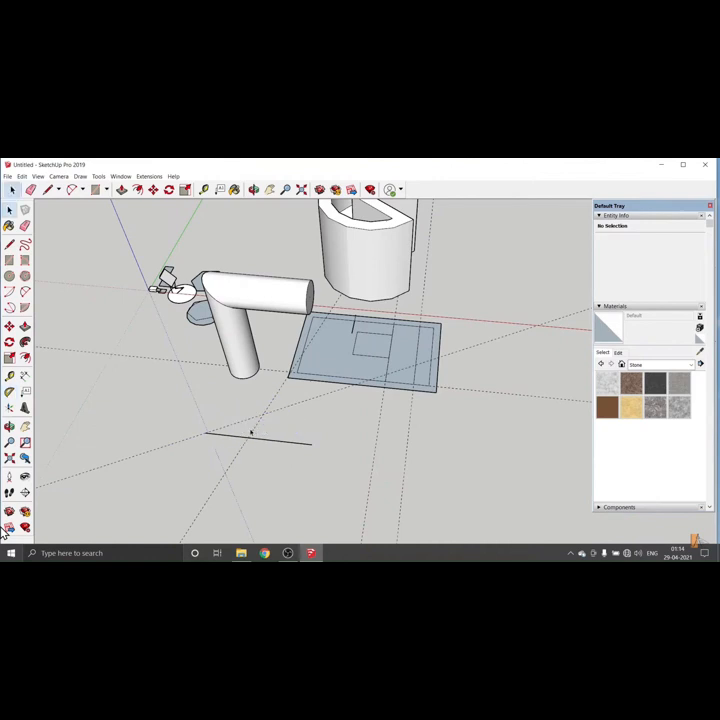
key("l")
left_click(205, 432)
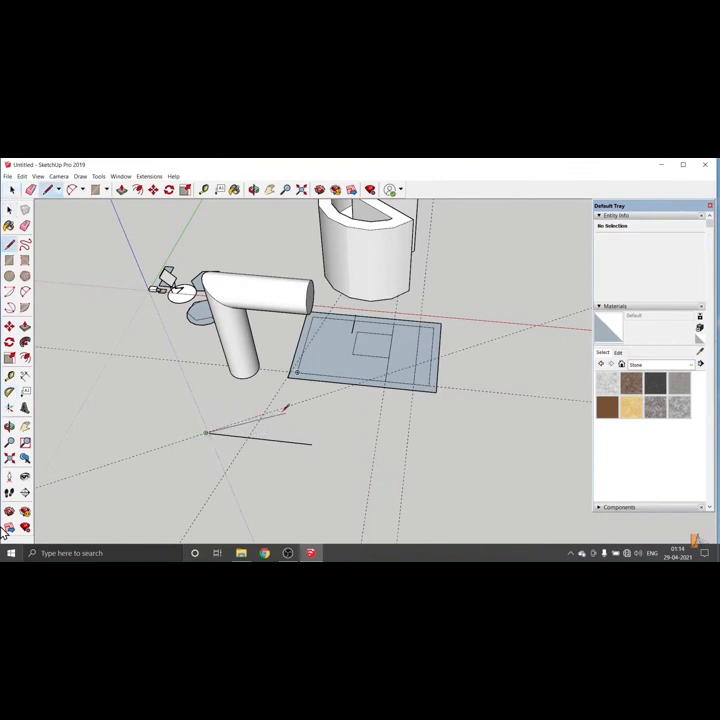
left_click(287, 408)
key("space")
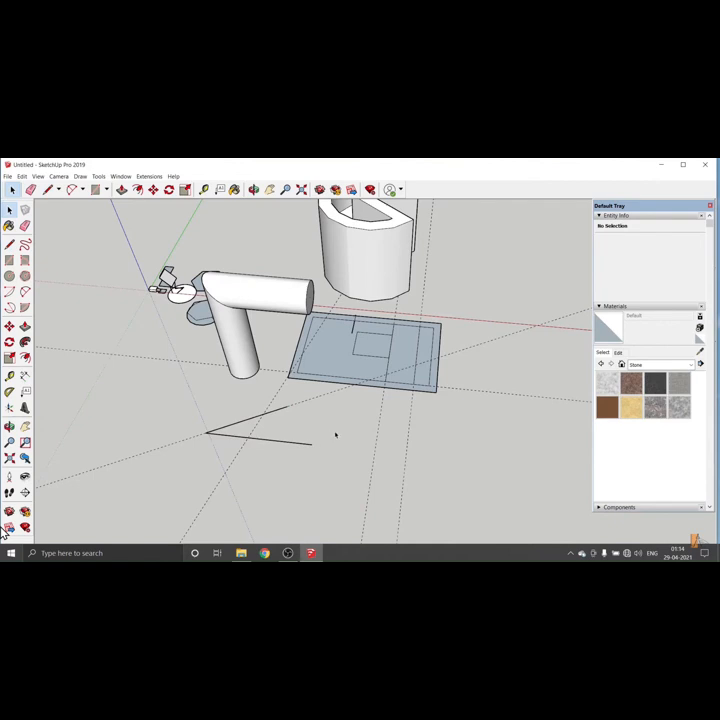
Connect the open ends of the two angled lines to close them into a triangular face.
key("l")
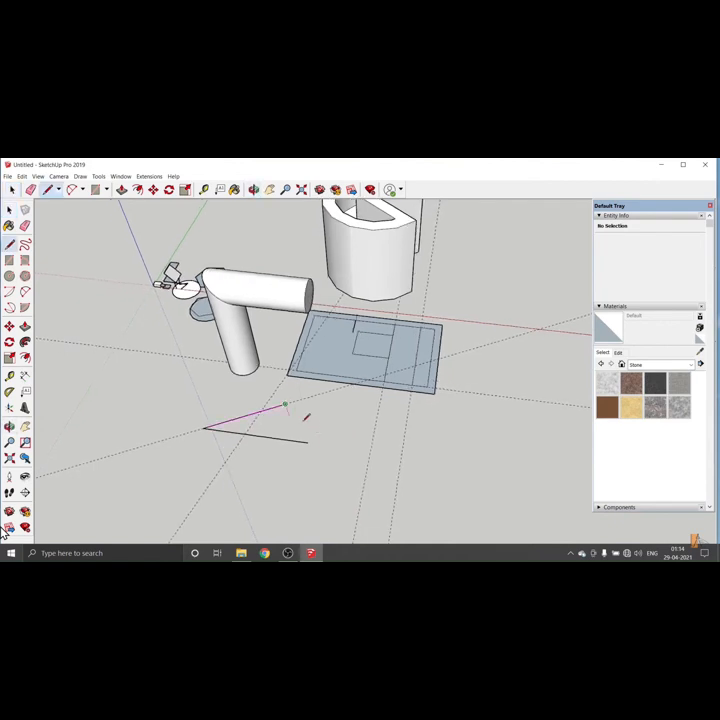
left_click(287, 407)
left_click(307, 441)
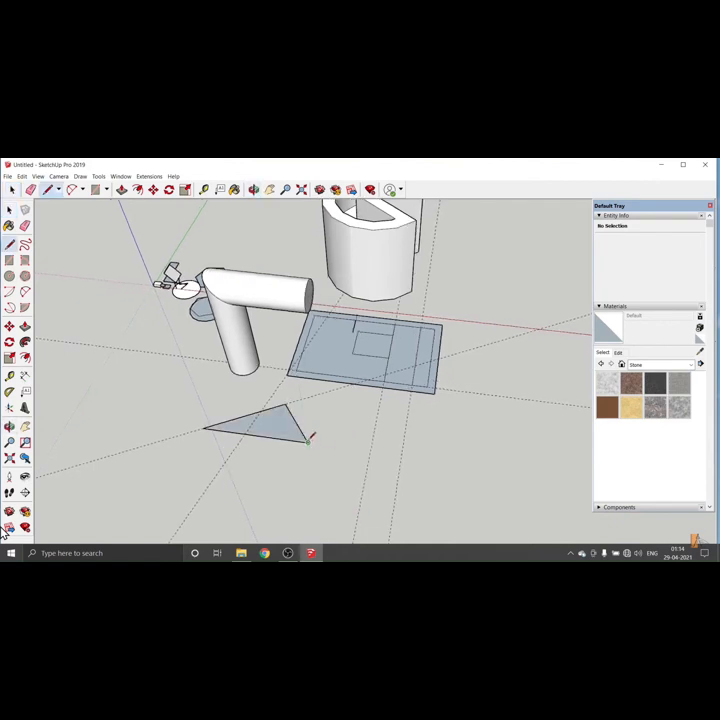
key("space")
middle_click_drag(308, 440, 254, 455)
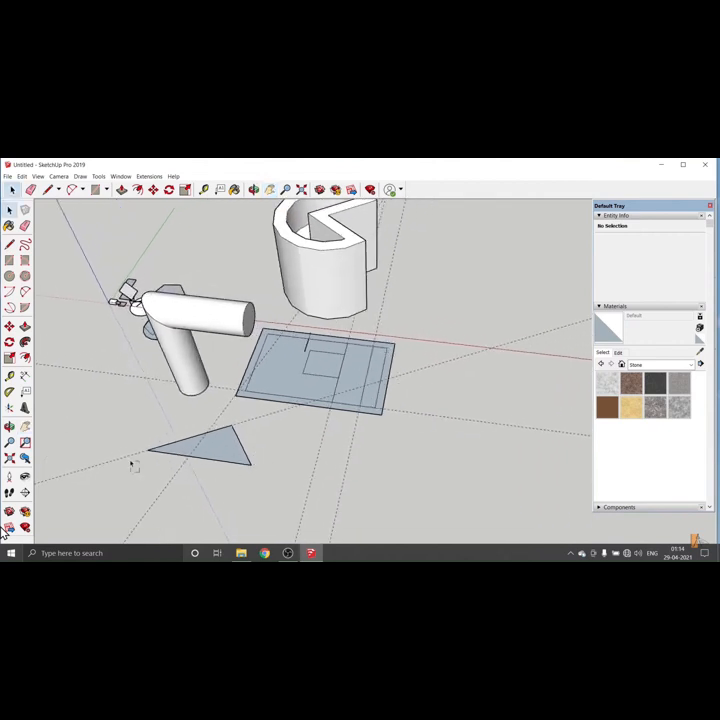
Add a screen text note reading "hi friends" in the empty space beside the triangle.
left_click(27, 393)
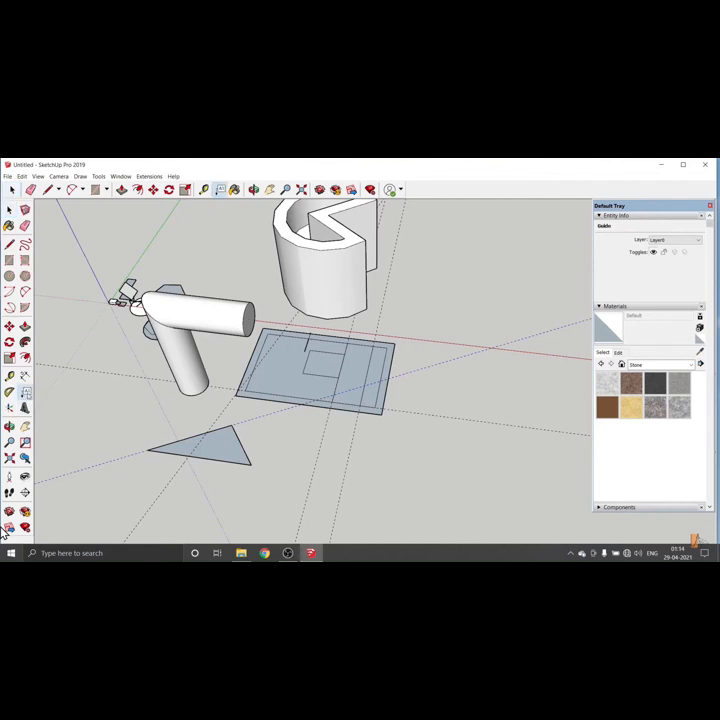
scroll(355, 380, "up", 2)
left_click(294, 445)
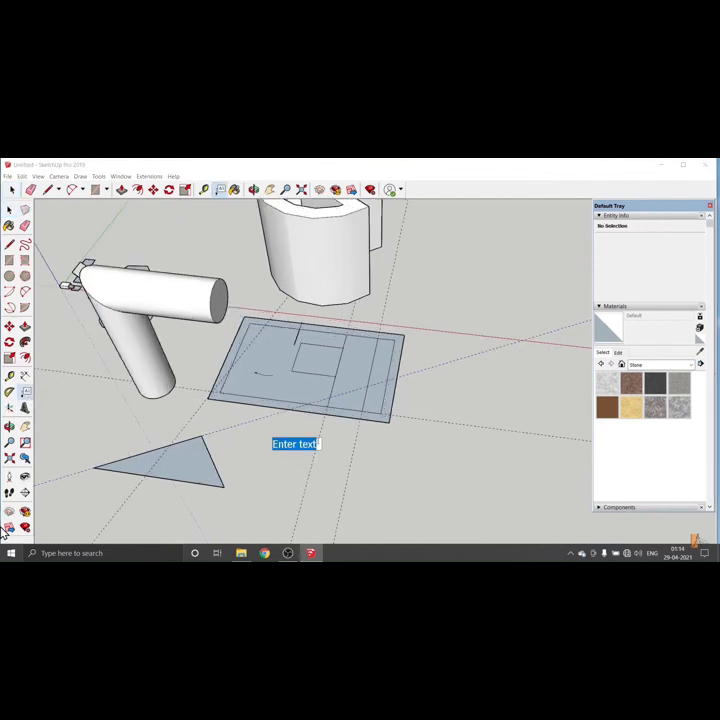
type("k")
key("BackSpace")
type("hi friends")
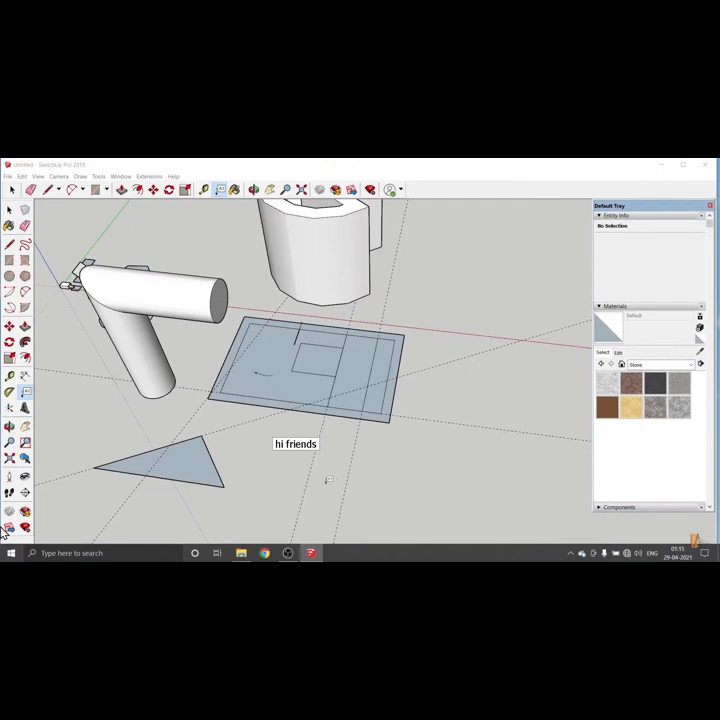
key("Return")
left_click(288, 466)
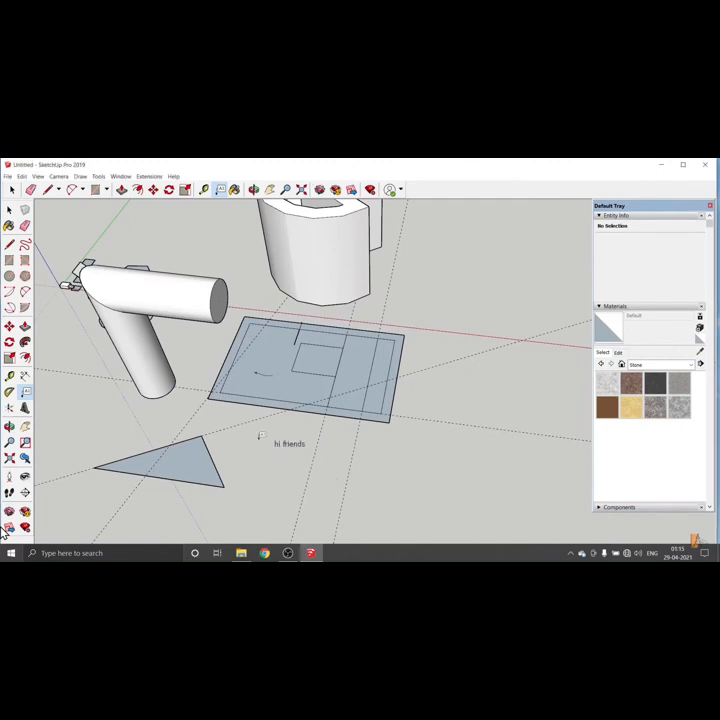
Delete the "hi friends" text note.
scroll(278, 460, "up", 3)
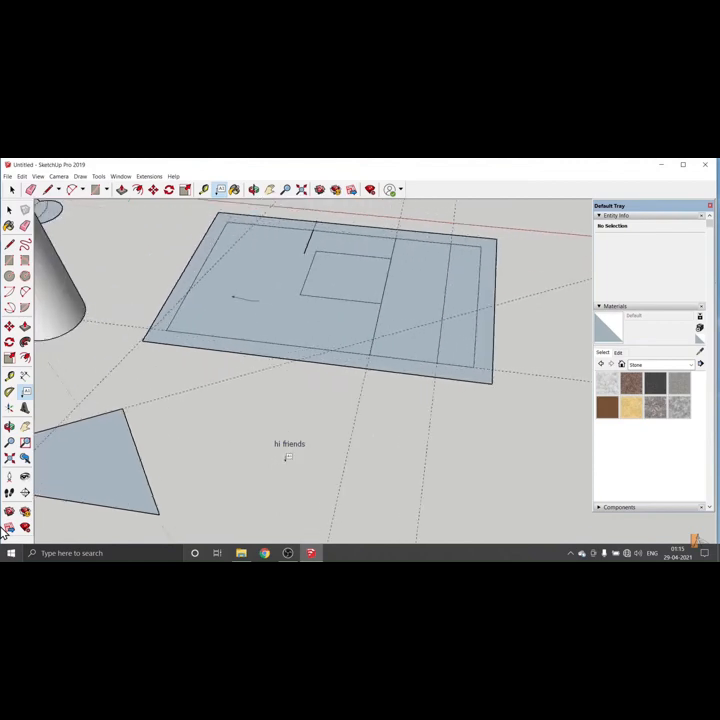
scroll(286, 459, "up", 2)
scroll(292, 460, "down", 3)
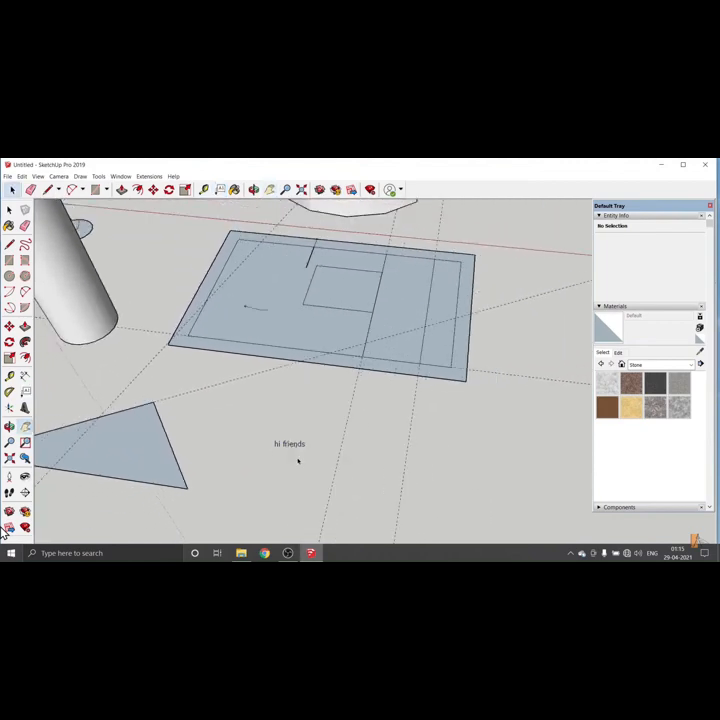
left_click(291, 444)
scroll(285, 429, "down", 5)
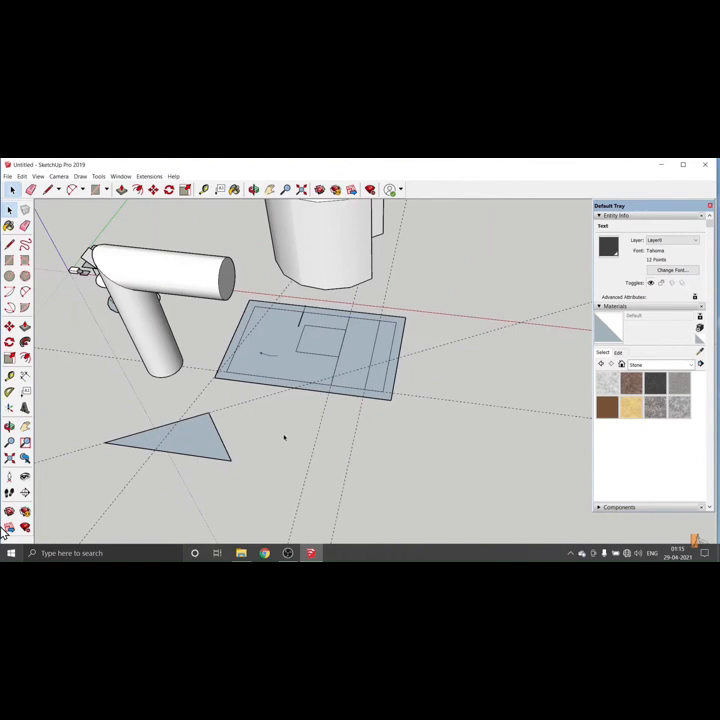
key("Delete")
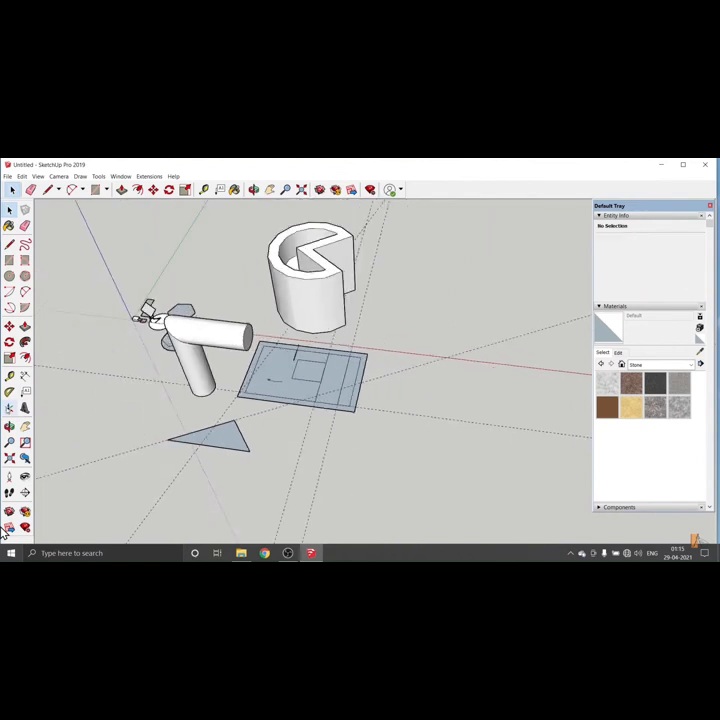
Relocate the drawing axes with their origin at the base of the bent pipe and set new axis directions there.
left_click(9, 408)
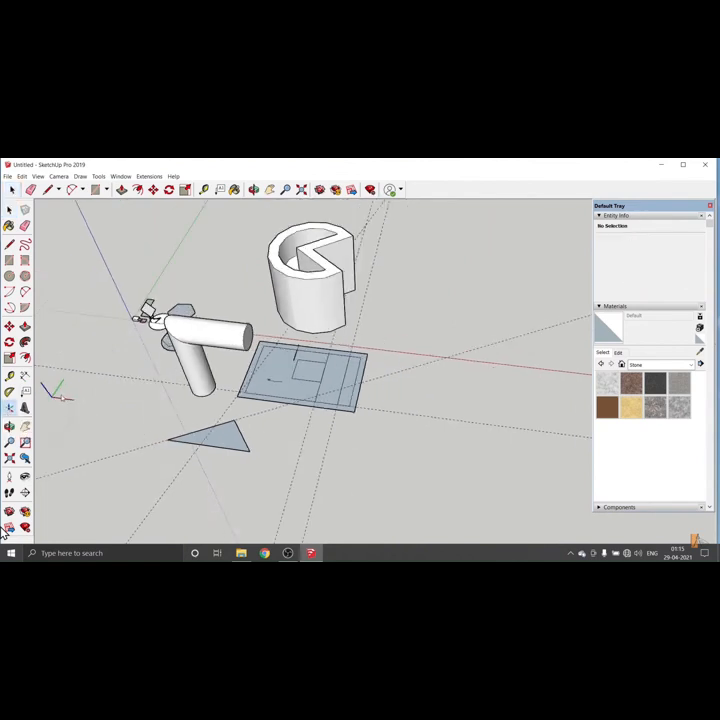
left_click(130, 320)
left_click(194, 393)
left_click(218, 399)
middle_click_drag(140, 318, 104, 402)
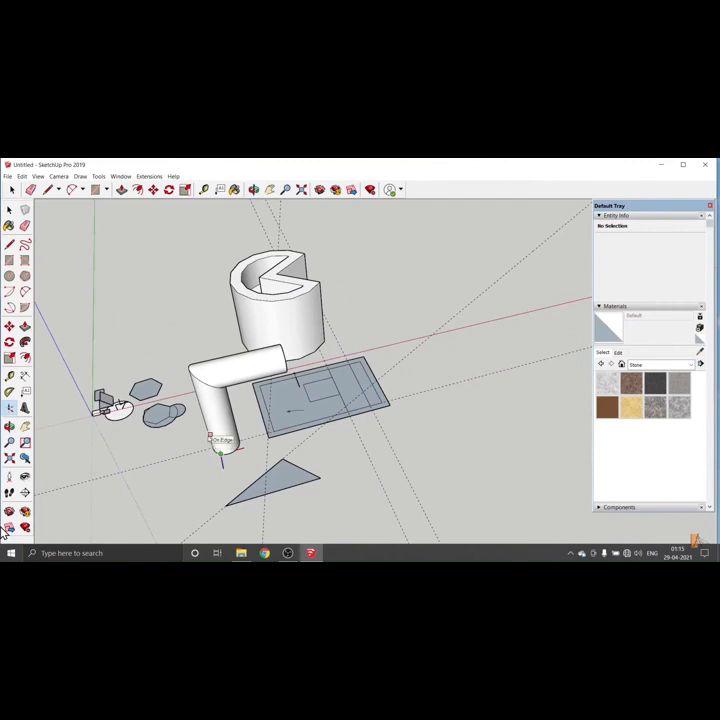
left_click(212, 440)
mouse_move(224, 421)
middle_mouse_down()
mouse_move(162, 418)
mouse_move(170, 411)
mouse_move(233, 424)
middle_mouse_up()
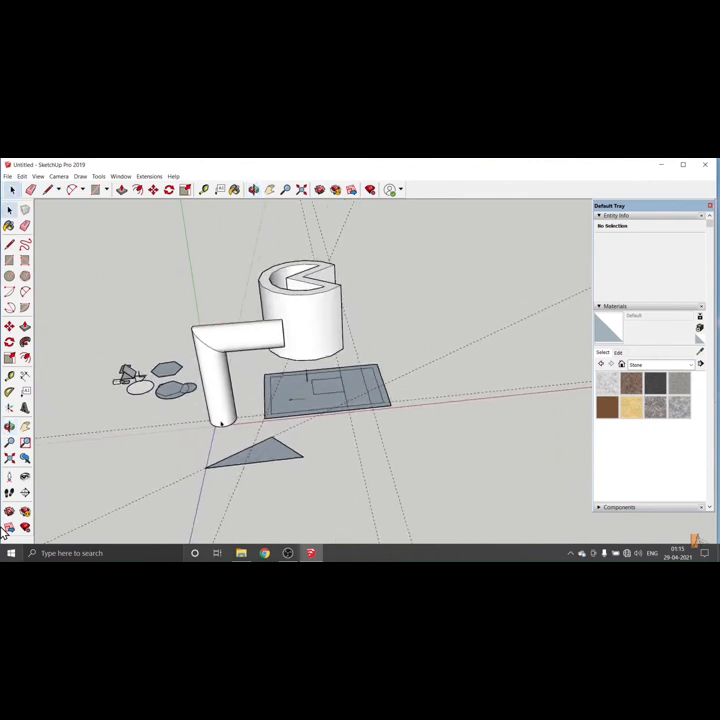
scroll(212, 410, "up", 5)
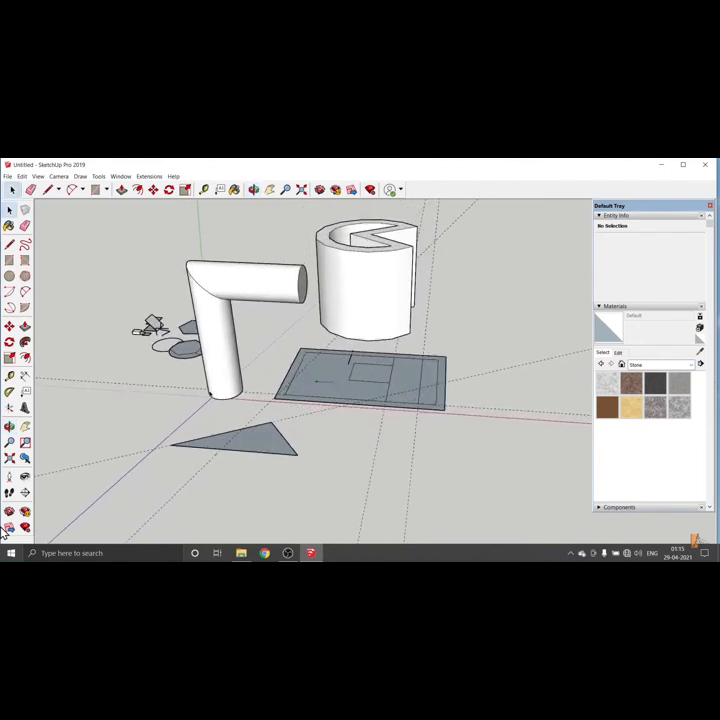
Orbit, pan and zoom around the model to examine the bent pipe, triangle, rectangle and notched cylinder together.
middle_click_drag(212, 396, 242, 432)
scroll(242, 430, "down", 8)
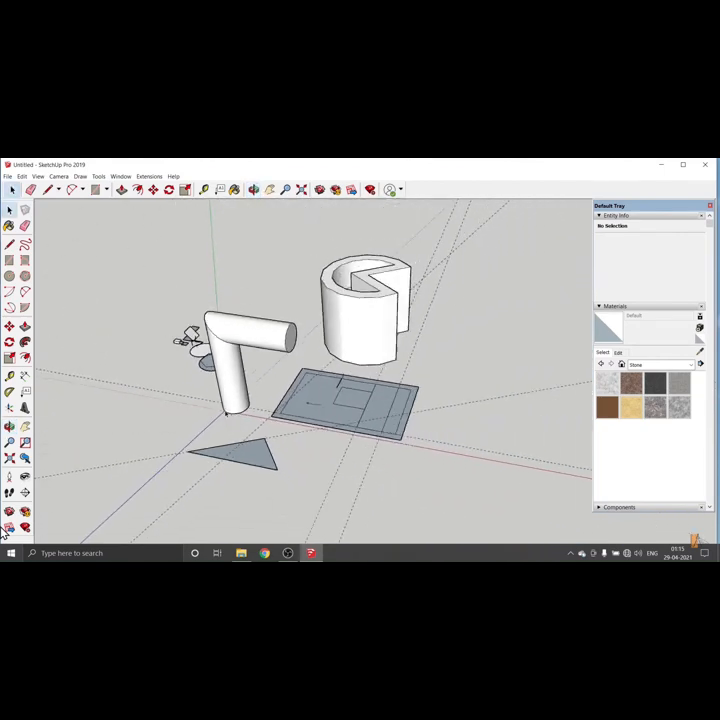
scroll(185, 393, "down", 4)
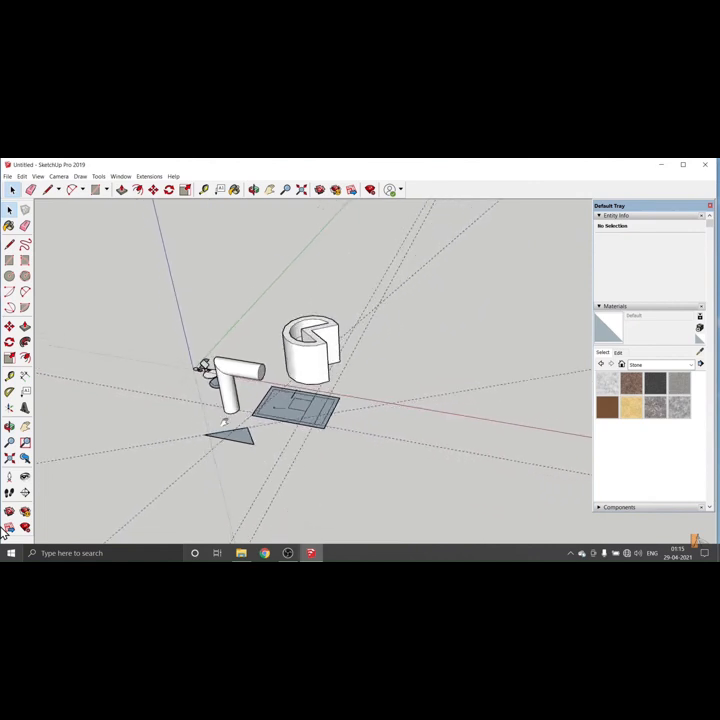
left_click_drag(185, 393, 179, 388)
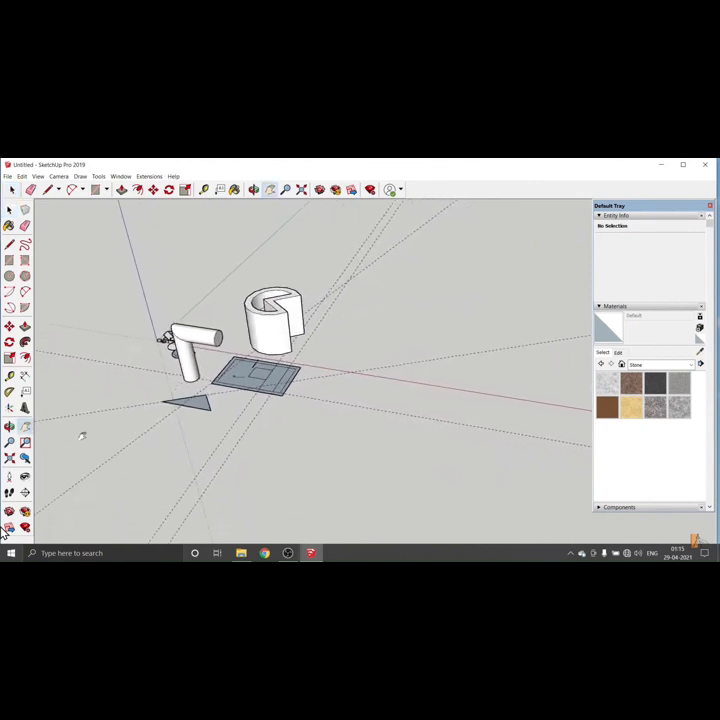
middle_click_drag(75, 441, 120, 432)
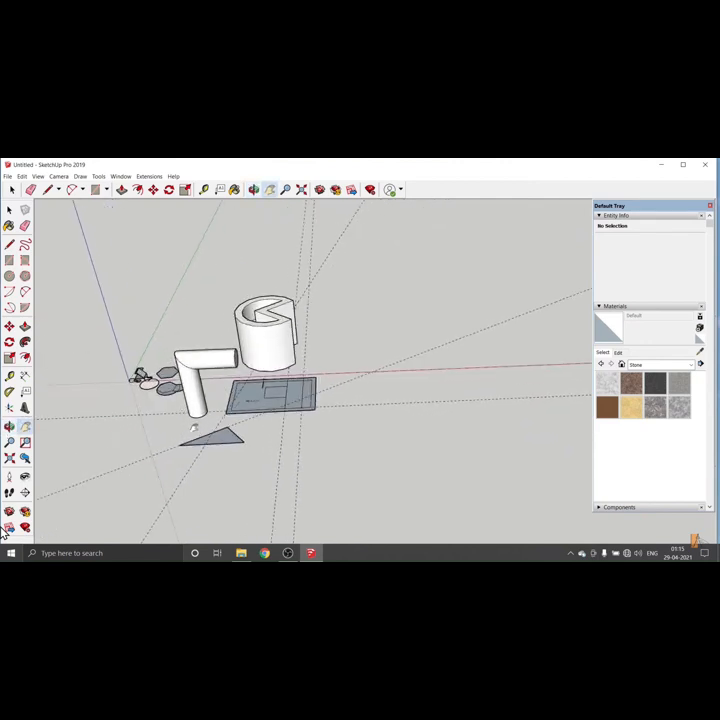
scroll(195, 427, "up", 3)
mouse_move(202, 399)
left_mouse_down()
mouse_move(220, 427)
mouse_move(215, 415)
mouse_move(257, 413)
mouse_move(208, 403)
left_mouse_up()
left_click_drag(330, 412, 322, 350)
scroll(209, 397, "up", 2)
left_click_drag(249, 414, 222, 387)
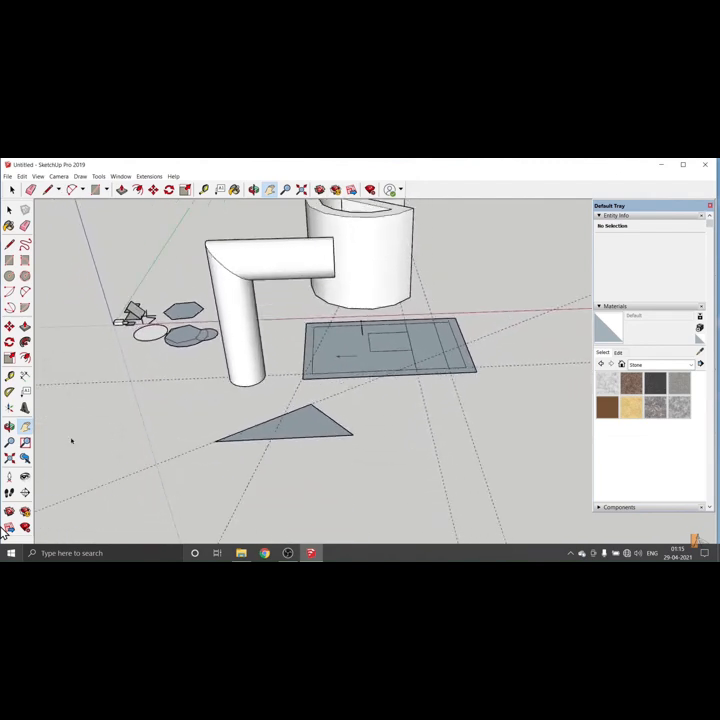
Zoom to a window around the triangular face and return to a view of all the shapes.
key("space")
left_click(25, 441)
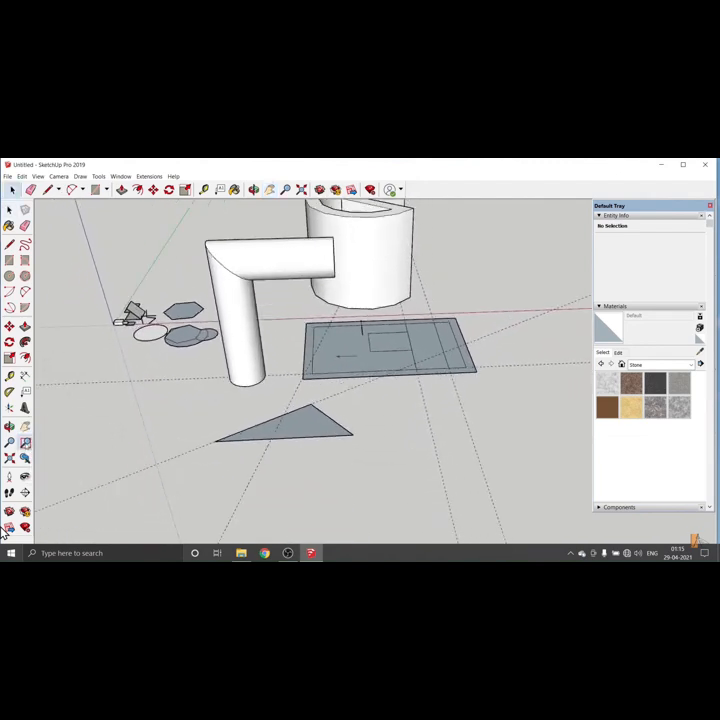
left_click_drag(223, 417, 325, 470)
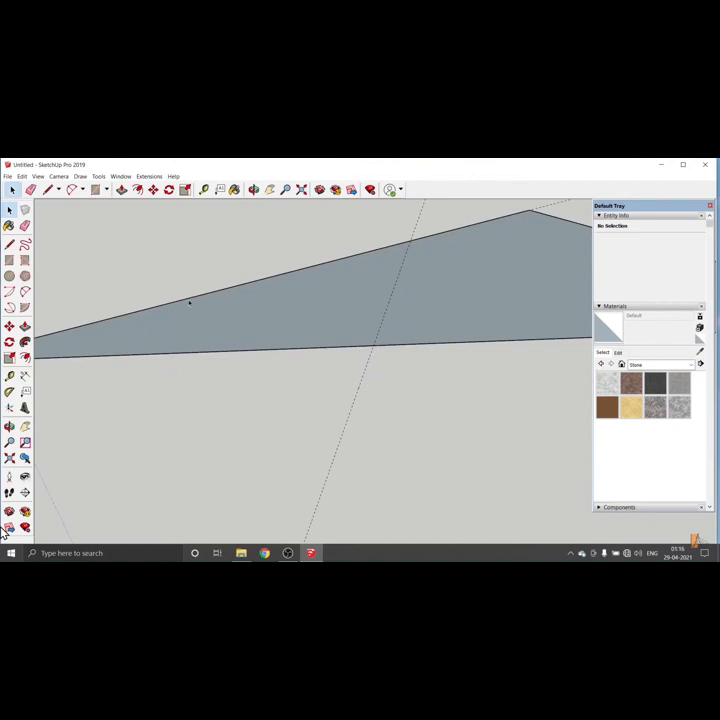
scroll(320, 370, "down", 5)
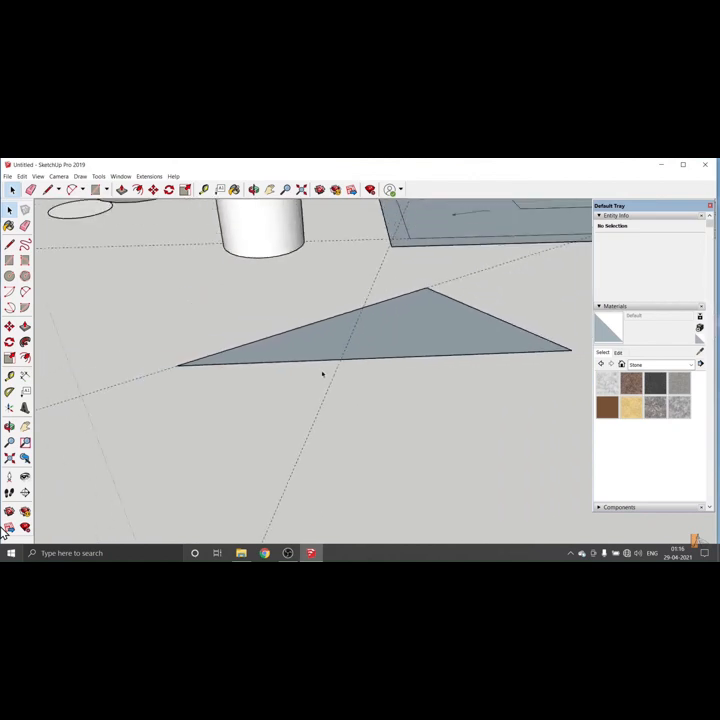
scroll(324, 376, "down", 6)
middle_click_drag(325, 313, 220, 402, "shift")
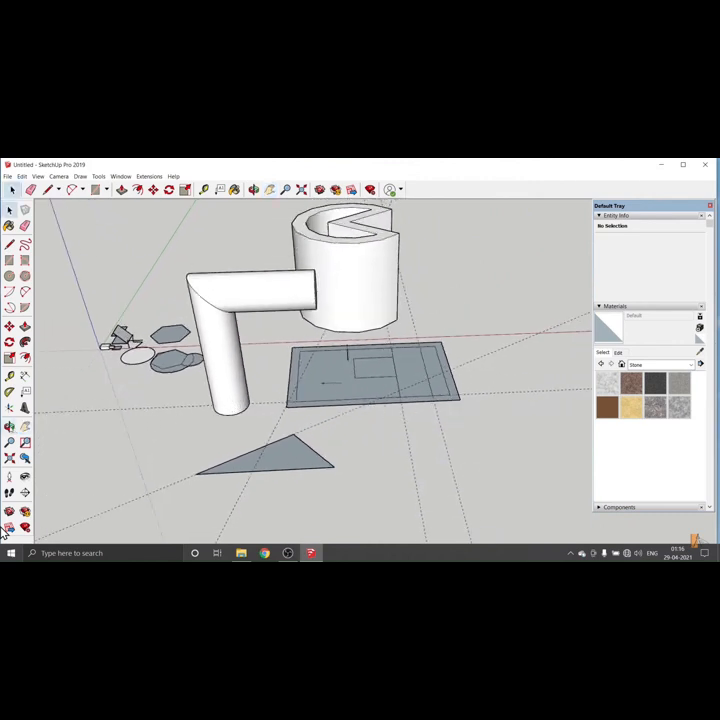
Orbit around the model to examine the notched hollow cylinder and its neighbouring shapes from several sides.
left_click(9, 427)
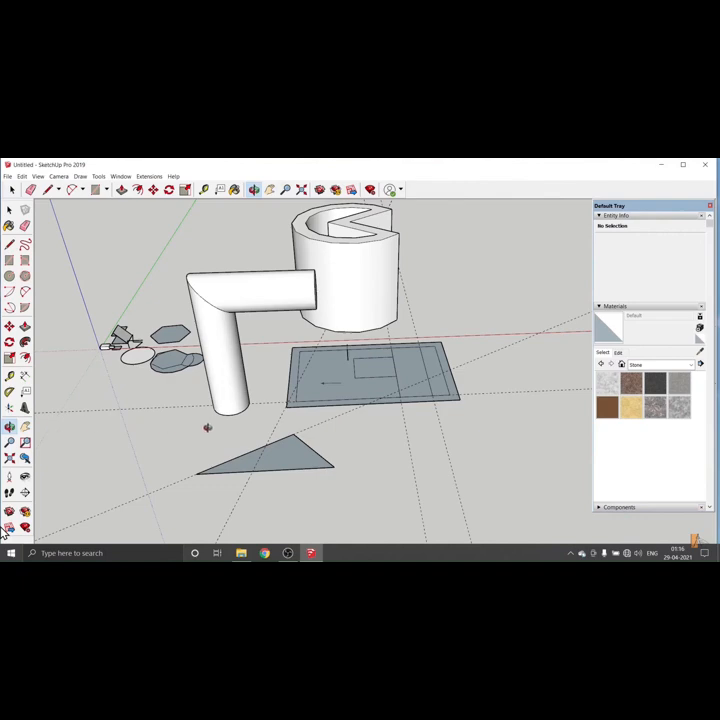
left_click_drag(354, 431, 248, 420)
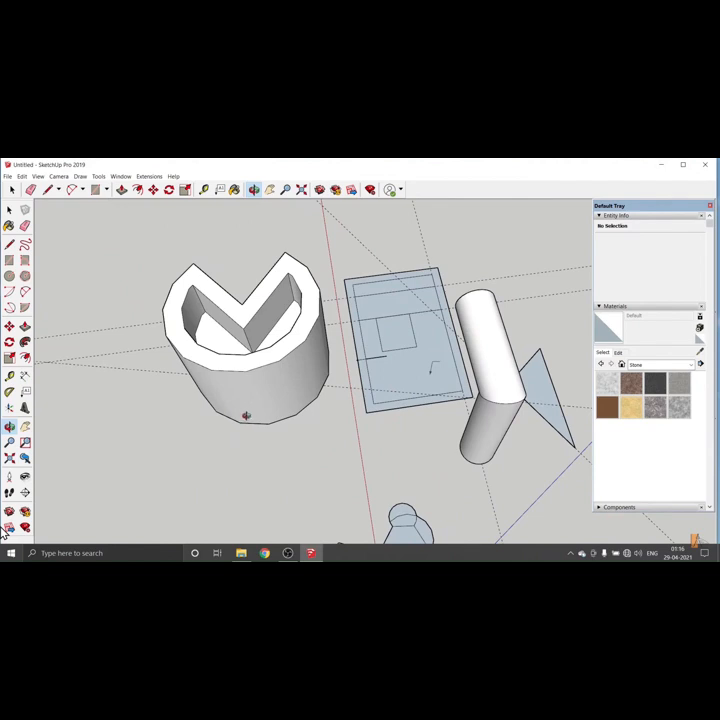
scroll(254, 415, "up", 4)
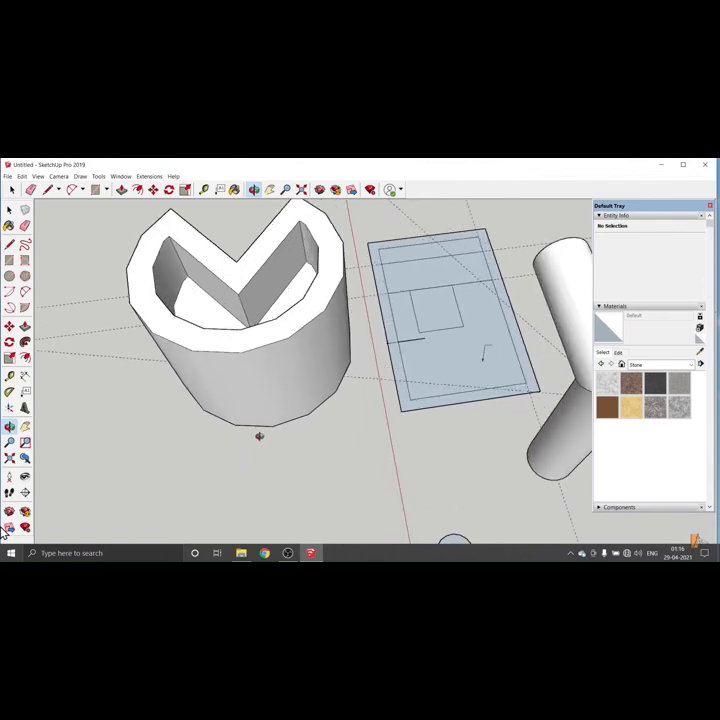
mouse_move(255, 439)
left_mouse_down()
mouse_move(249, 455)
mouse_move(318, 413)
mouse_move(253, 423)
left_mouse_up()
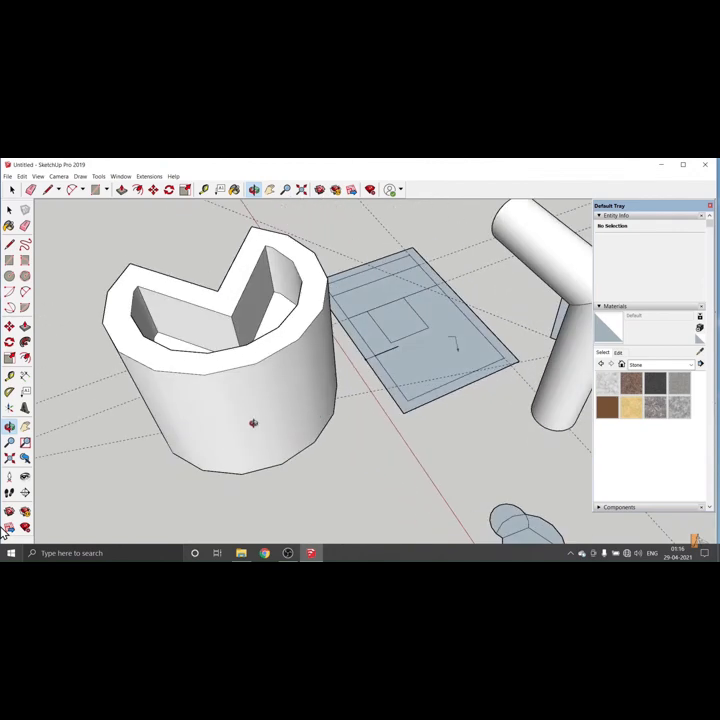
left_click_drag(342, 423, 154, 423)
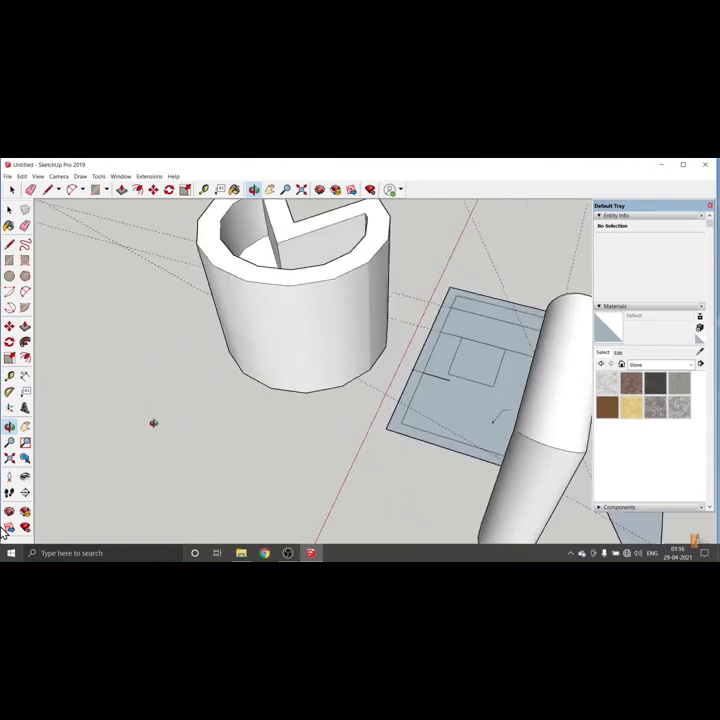
left_click_drag(411, 400, 357, 379)
middle_click_drag(244, 421, 275, 395)
scroll(275, 395, "down", 1)
middle_click_drag(233, 449, 180, 439)
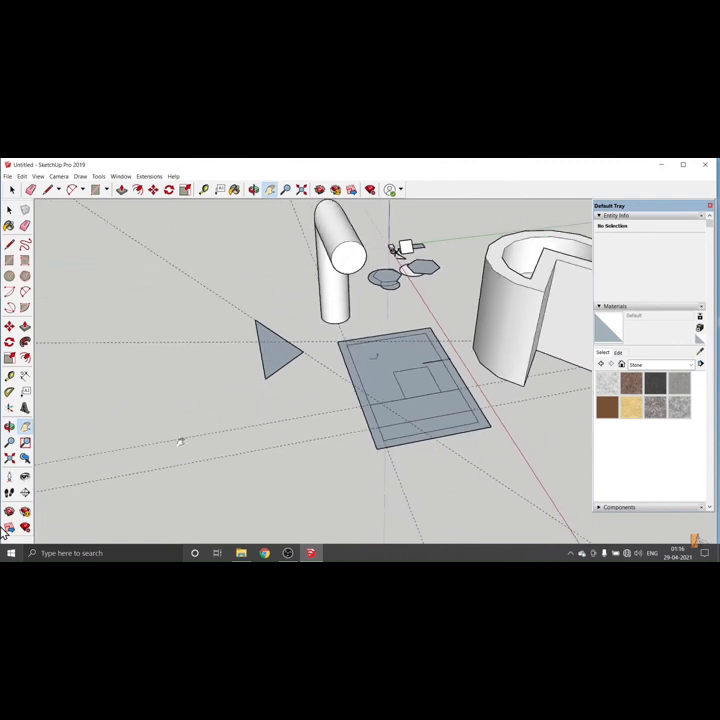
Examine the subdivided rectangle with the Zoom tool, recentring the view on several points and zooming in closer.
key("space")
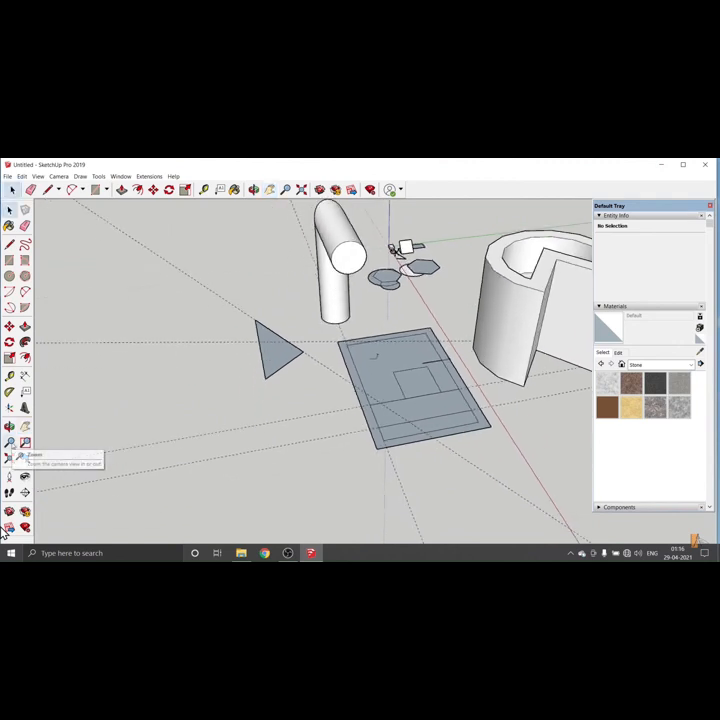
left_click(9, 442)
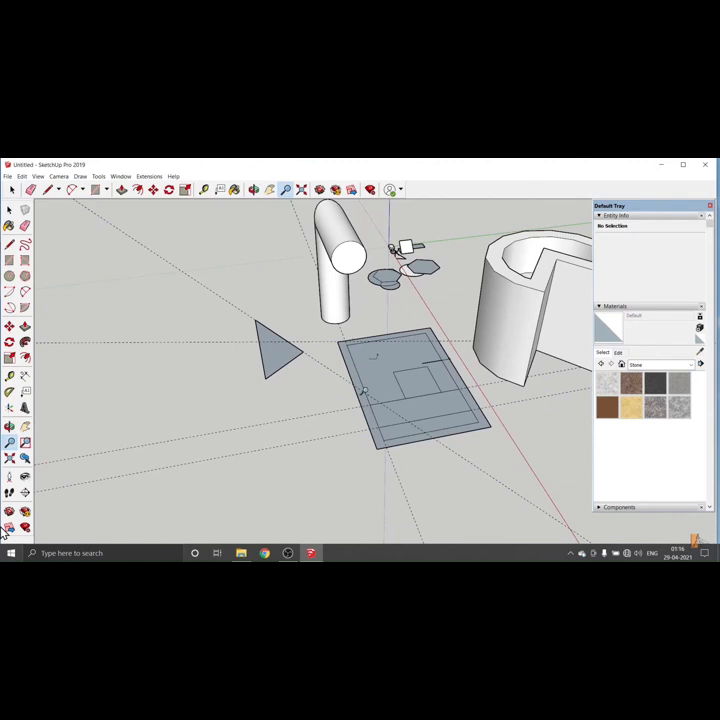
double_click(371, 391)
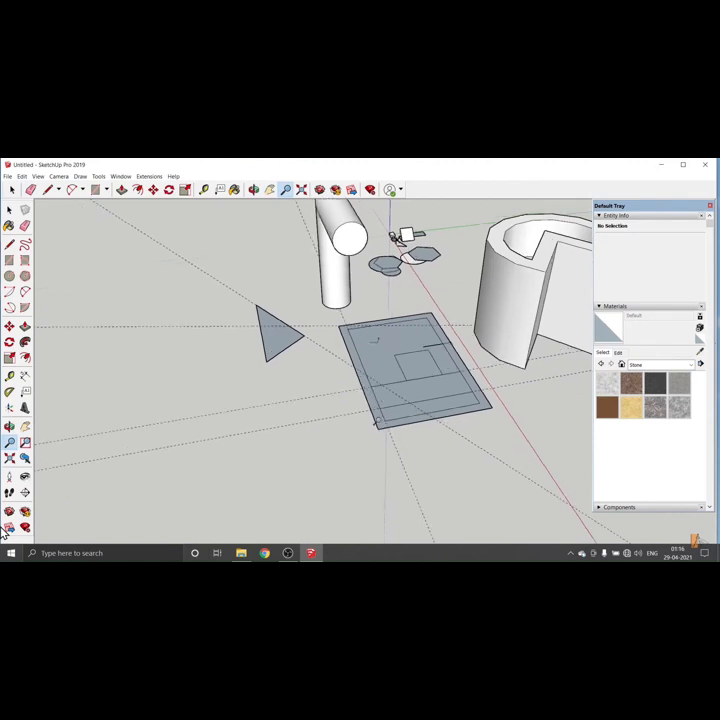
double_click(379, 426)
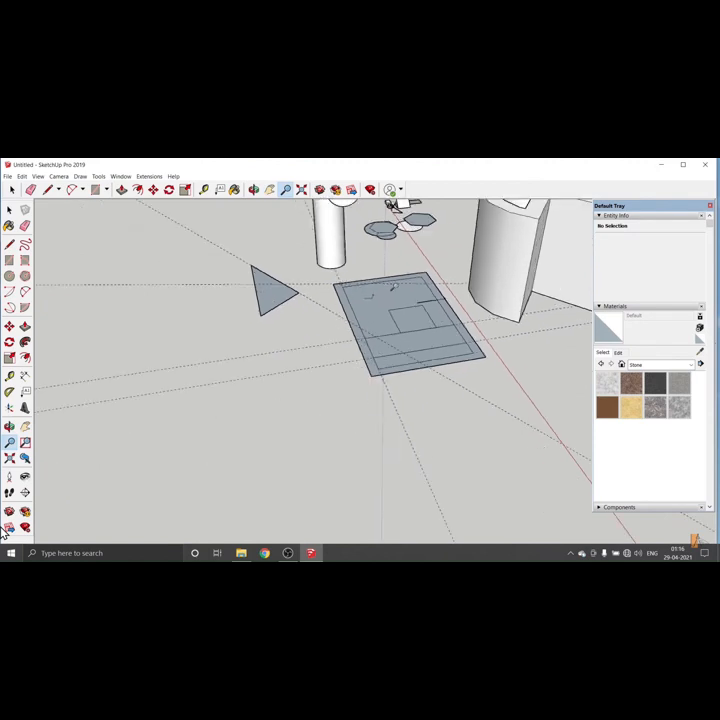
double_click(389, 272)
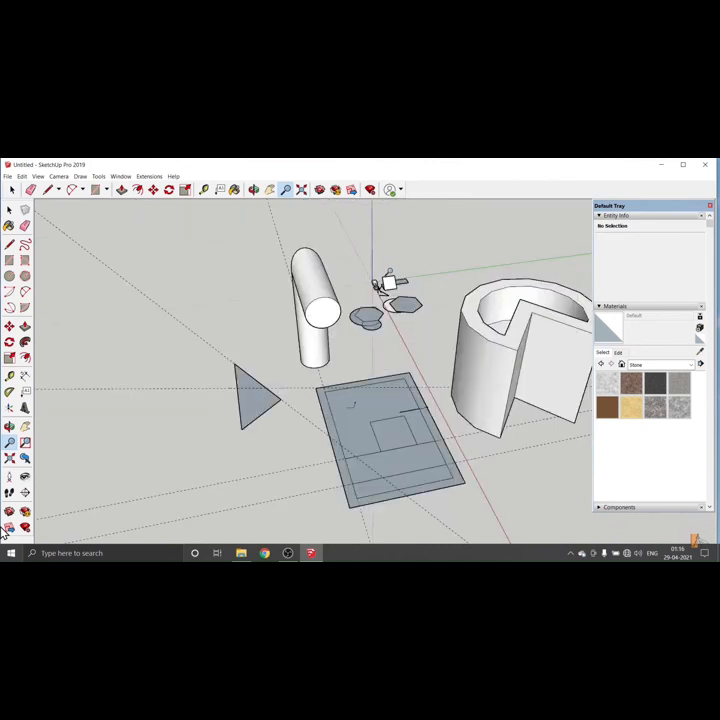
double_click(395, 346)
scroll(349, 432, "up", 5)
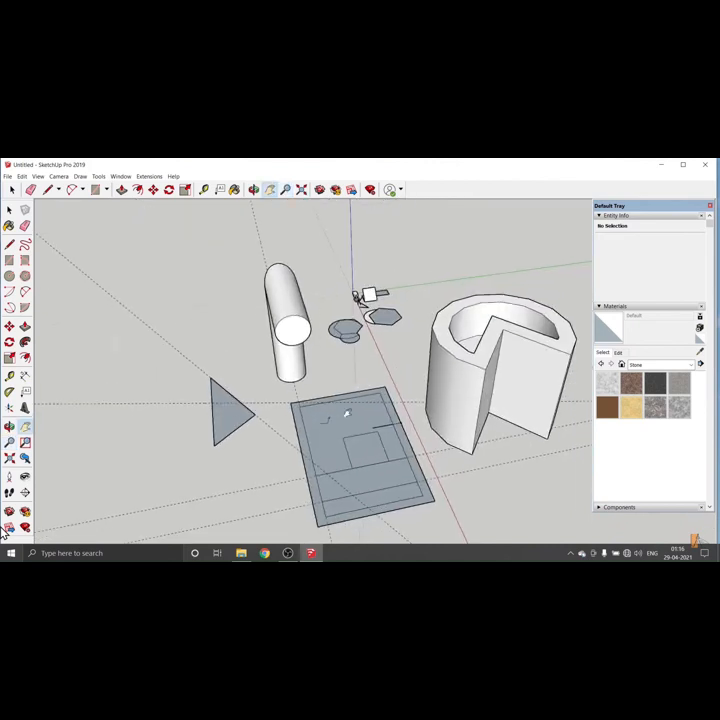
scroll(302, 410, "up", 2)
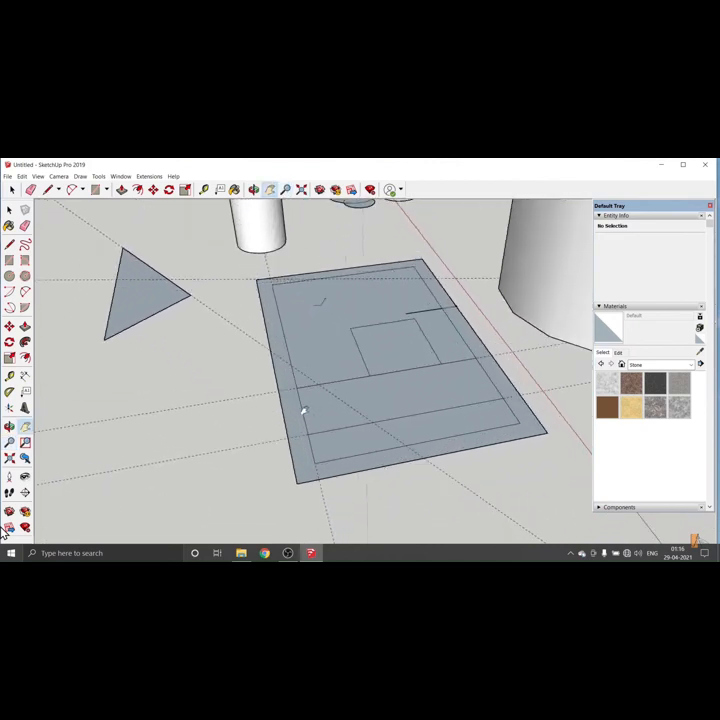
key("Left")
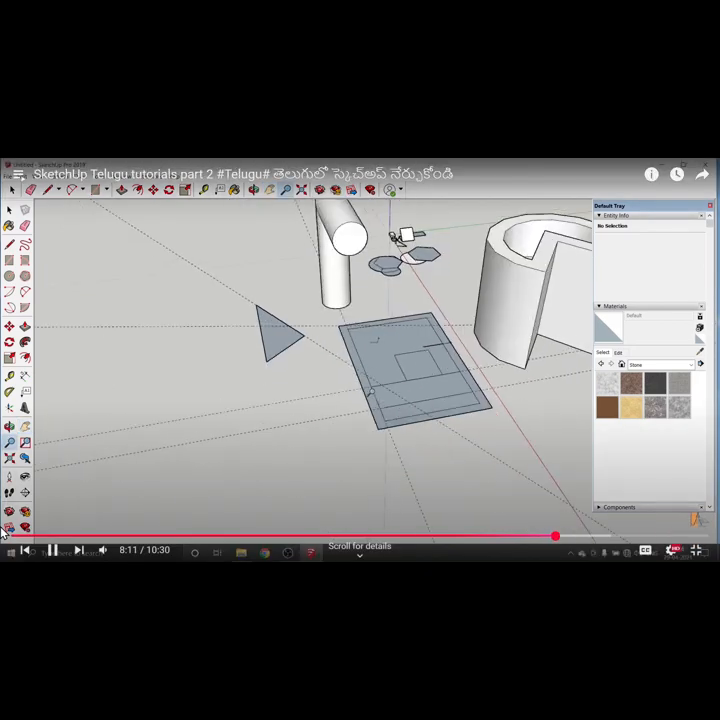
key("Left")
key("Left")
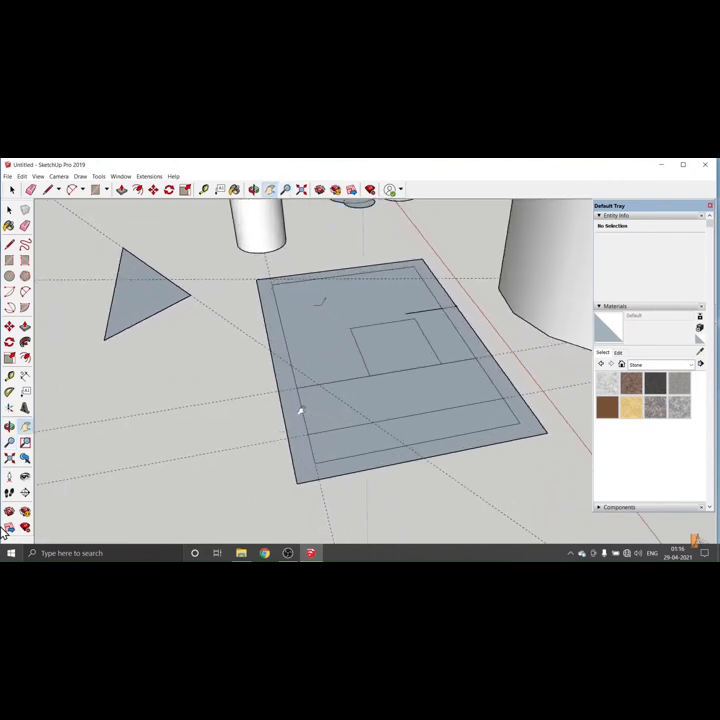
Recentre the view near the edge of the subdivided rectangle with the Zoom tool and pan the rectangle back into view.
key("z")
double_click(309, 411)
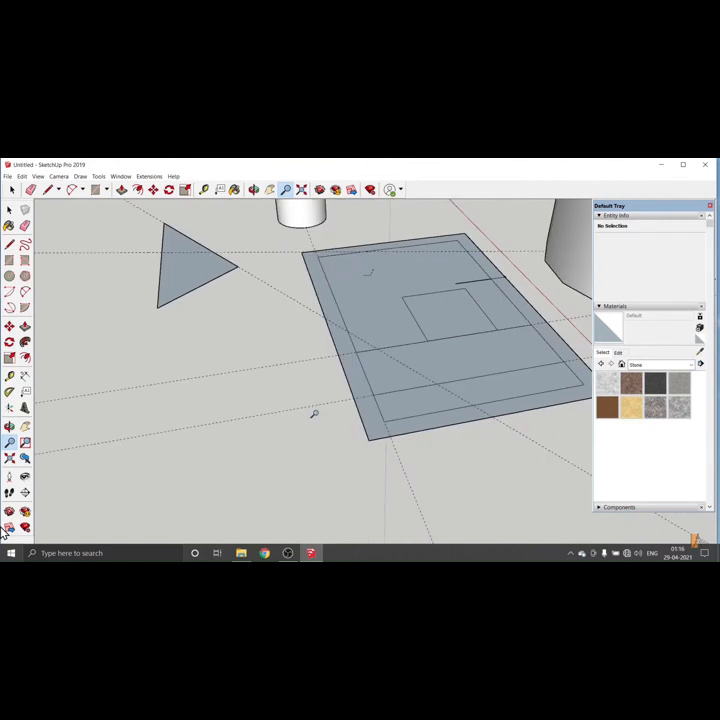
key("space")
left_click_drag(279, 410, 260, 412)
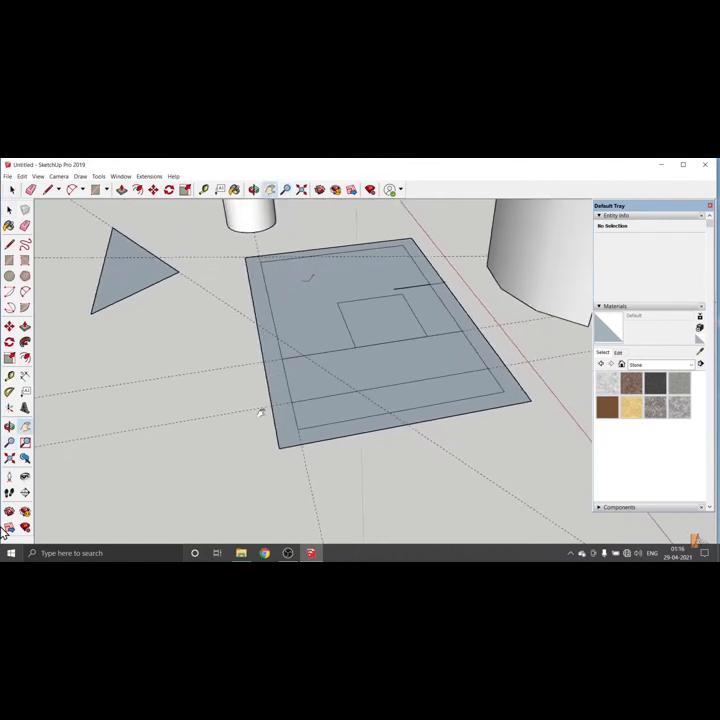
key("space")
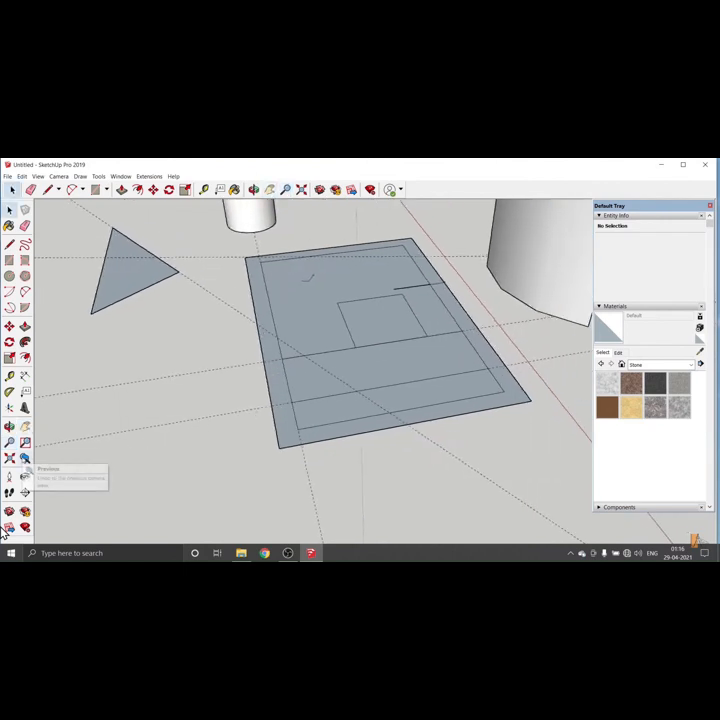
Step back through the previous camera views to the wider views of the shapes.
left_click(26, 457)
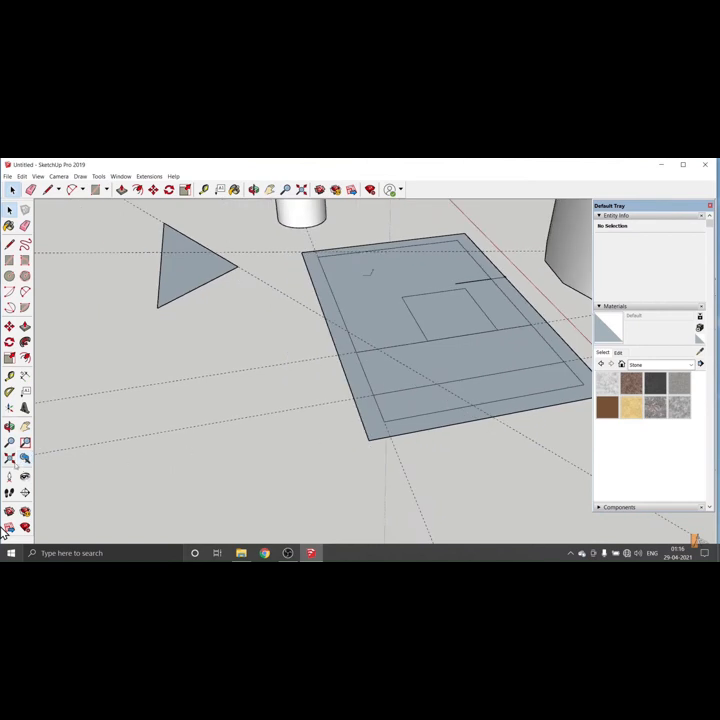
left_click(25, 458)
left_click(25, 458)
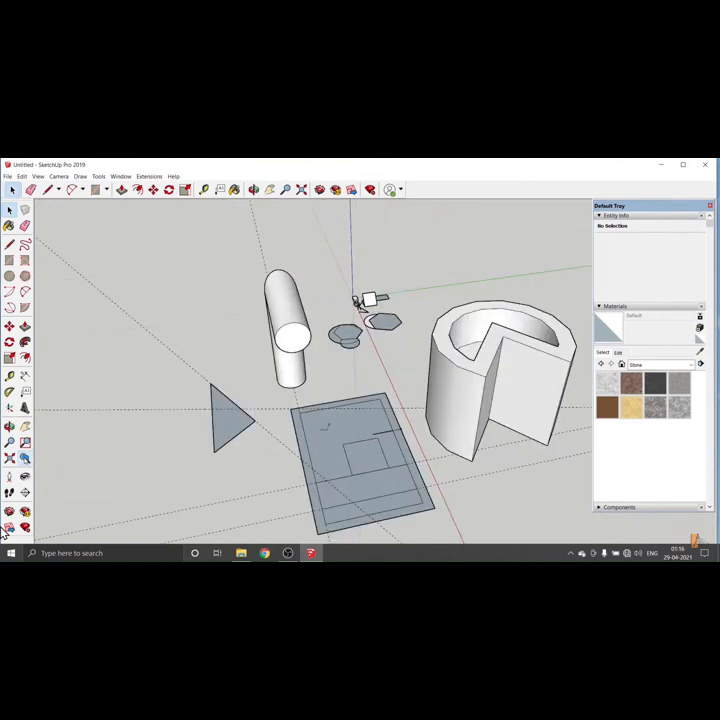
left_click(25, 458)
left_click(25, 458)
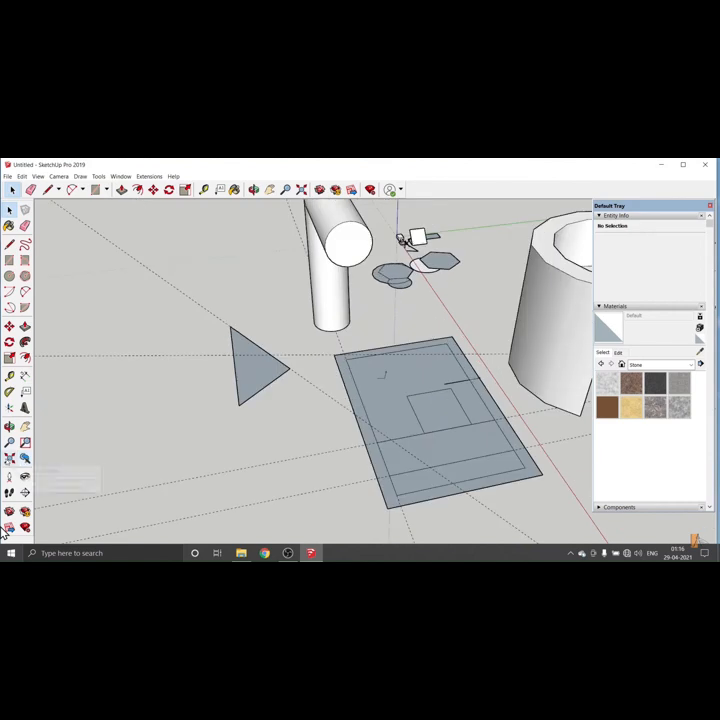
Select the large inner face of the subdivided rectangle and fit the whole model in view with Zoom Extents.
left_click(25, 458)
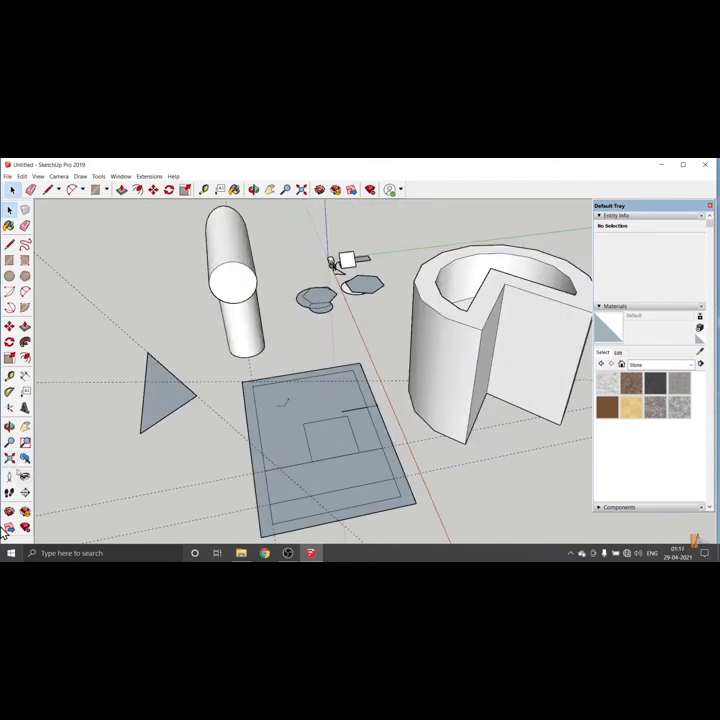
left_click(274, 450)
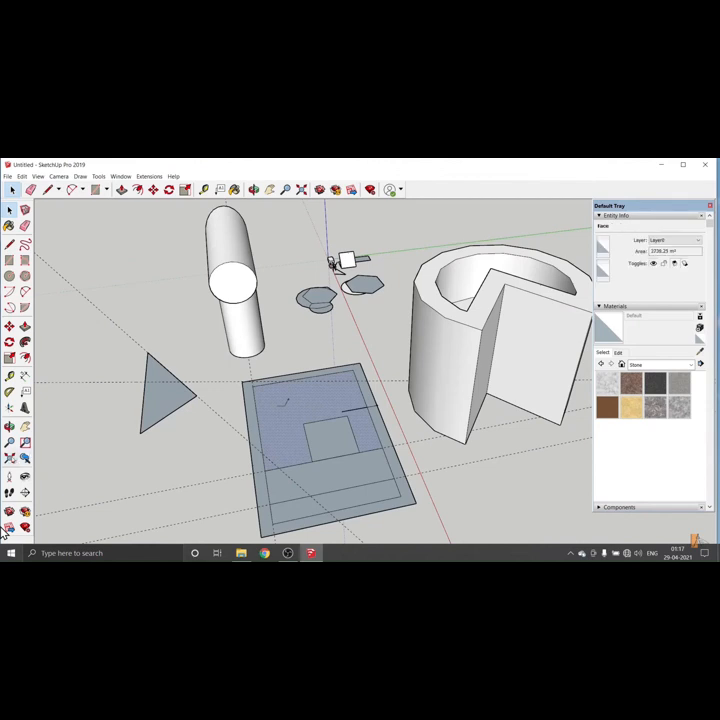
scroll(120, 462, "down", 8)
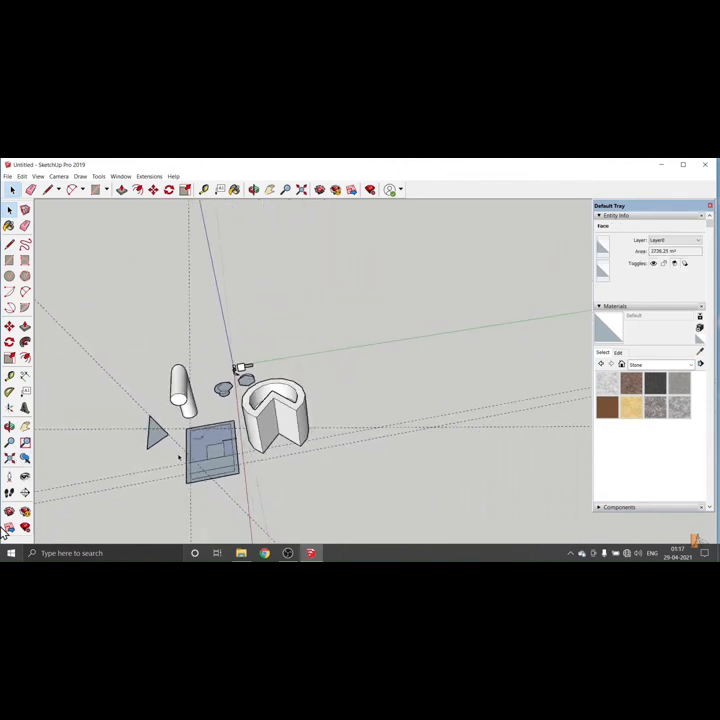
middle_click_drag(186, 459, 378, 387, "shift")
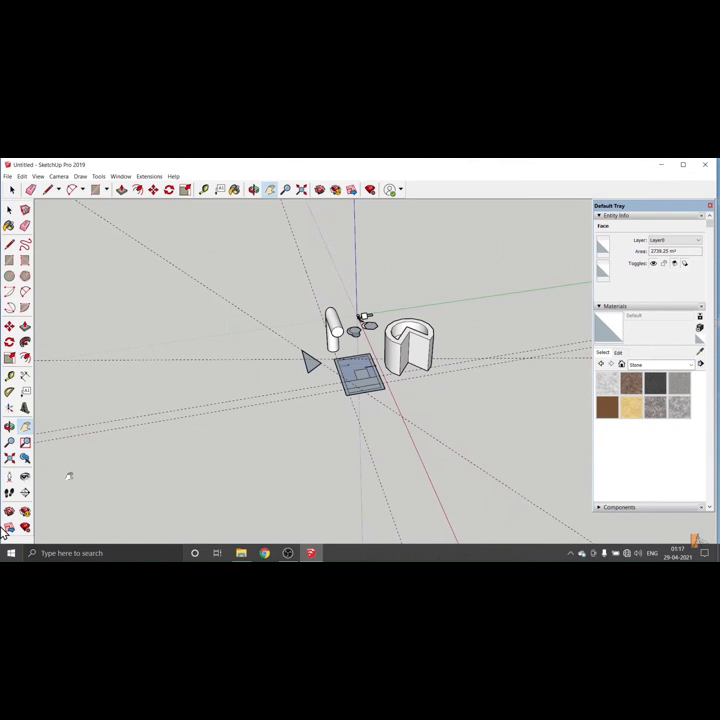
key("shift+z")
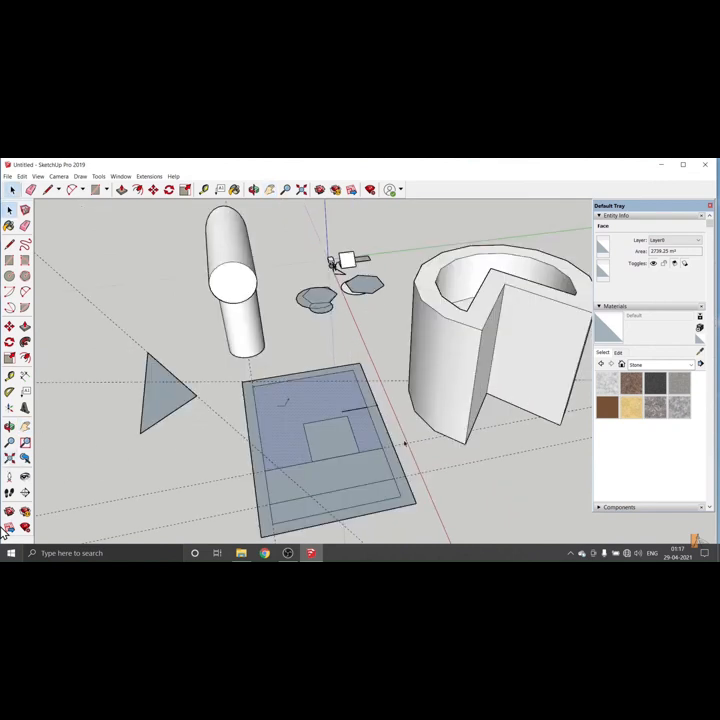
Move the view far away from the shapes and bring the whole model back into view with Zoom Extents.
scroll(298, 421, "down", 10)
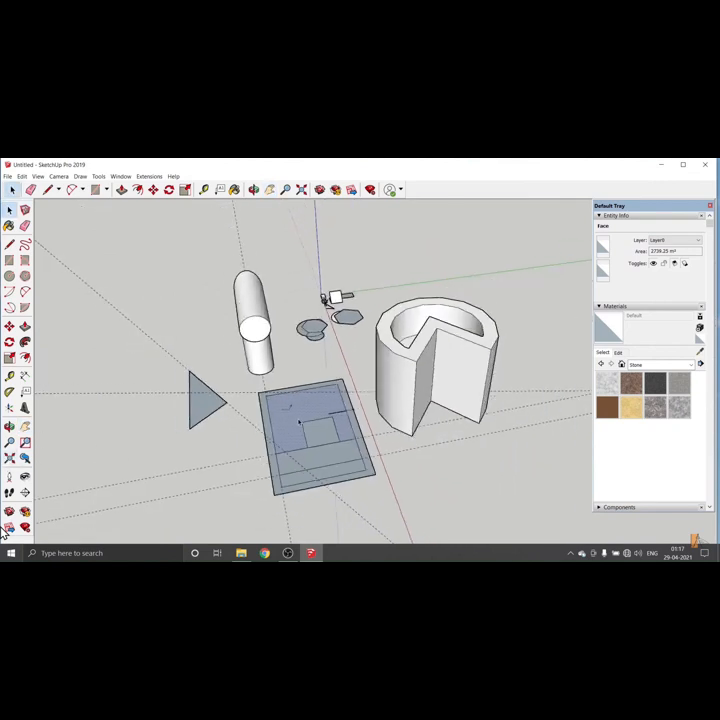
scroll(346, 420, "down", 5)
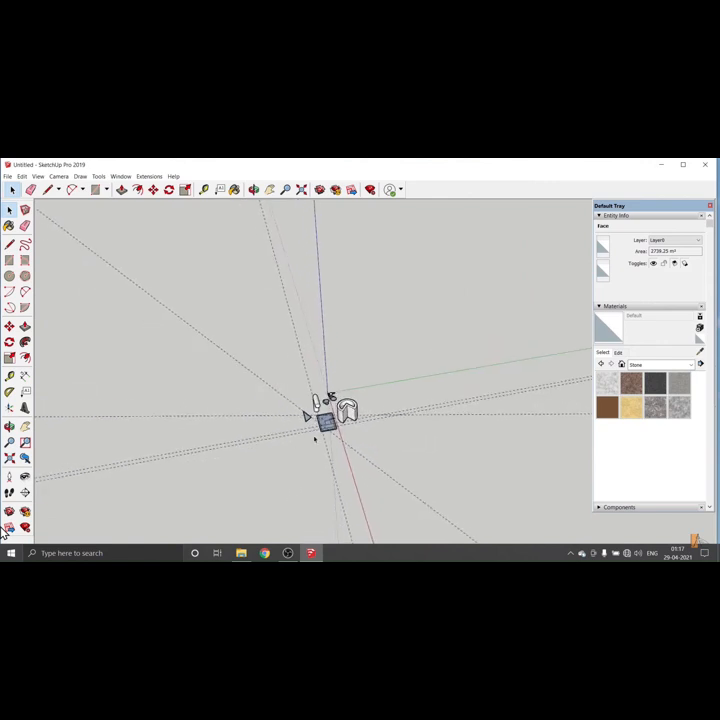
middle_click_drag(315, 438, 514, 346)
middle_click_drag(436, 356, 433, 356, "shift")
scroll(433, 356, "up", 6)
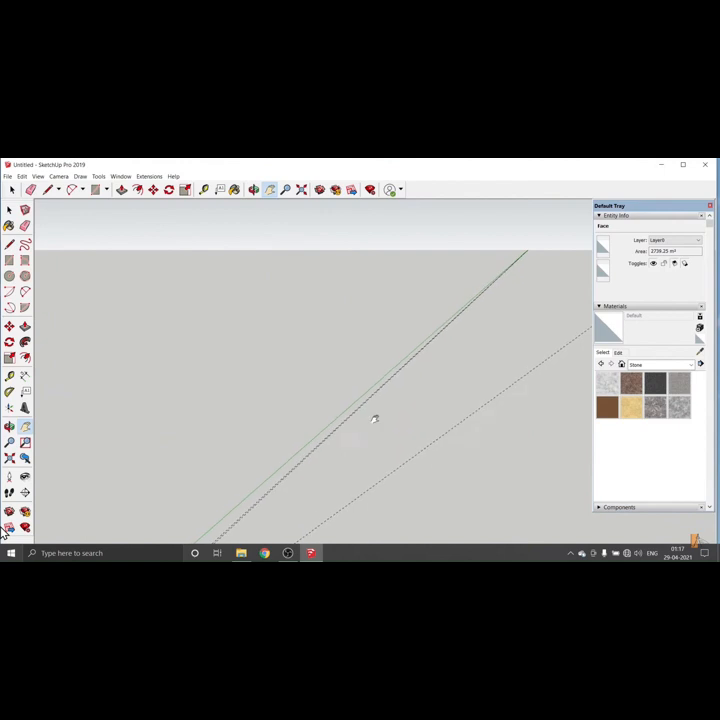
left_click_drag(374, 418, 470, 458)
middle_click_drag(355, 408, 327, 433)
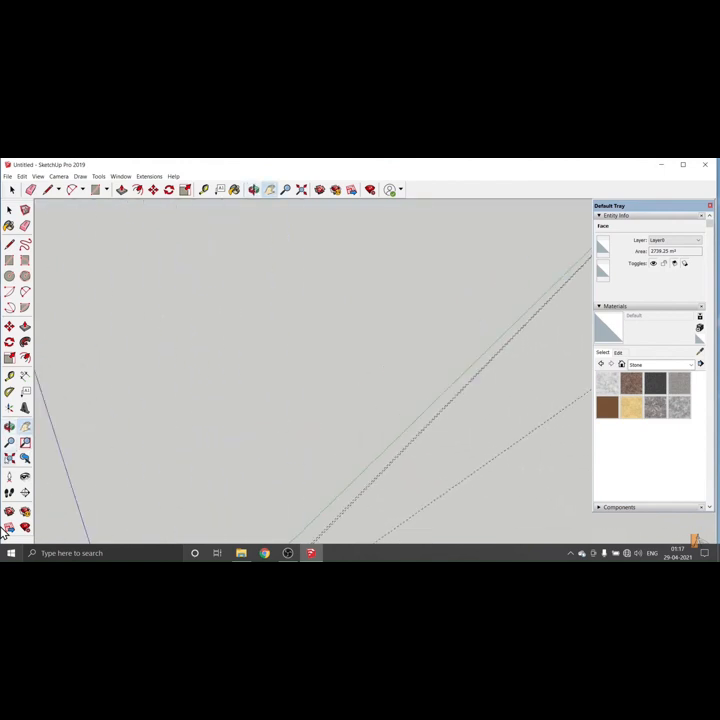
left_click(9, 458)
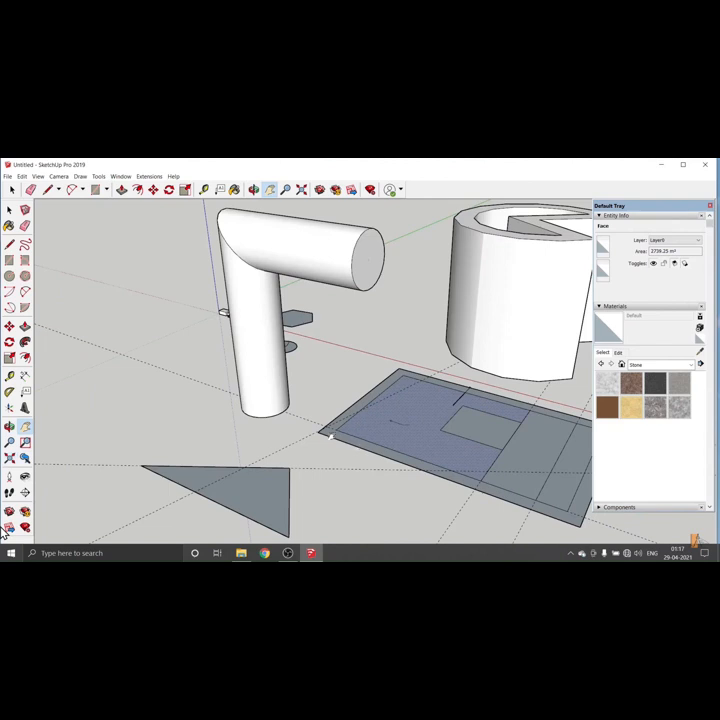
Place the camera on the empty ground beside the triangle with the Position Camera tool.
left_click_drag(174, 466, 166, 408)
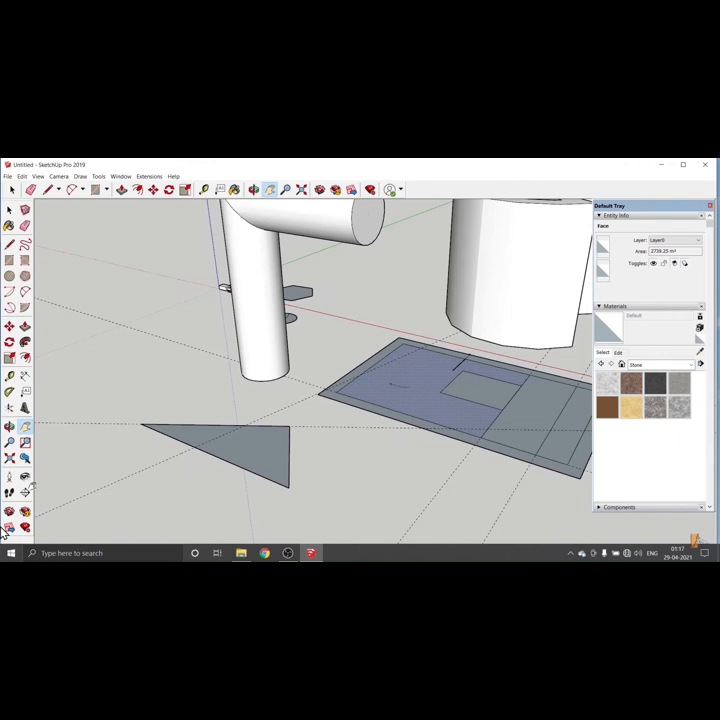
key("space")
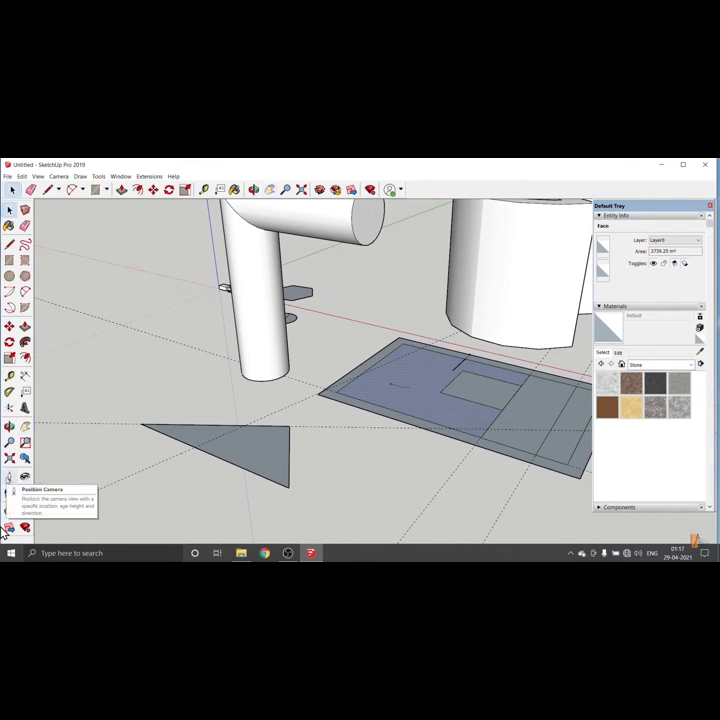
left_click(9, 476)
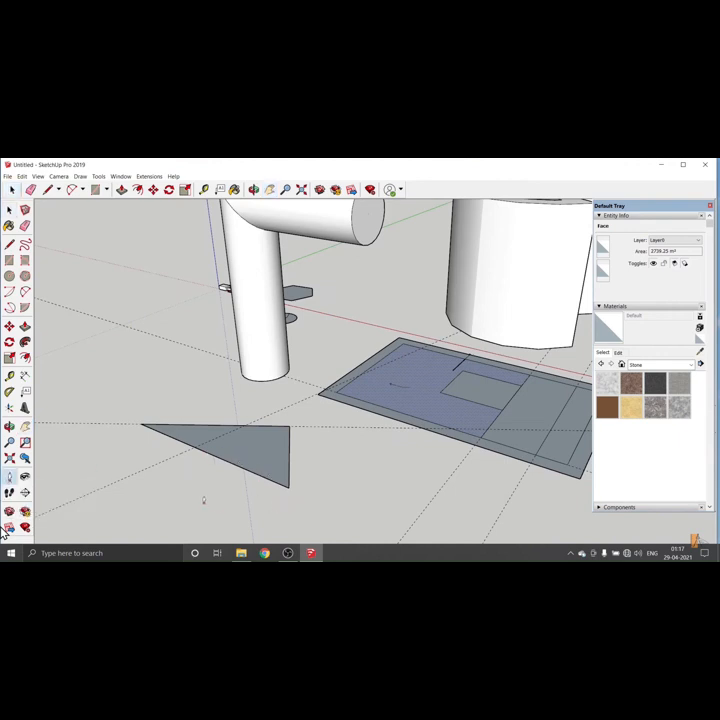
left_click(65, 399)
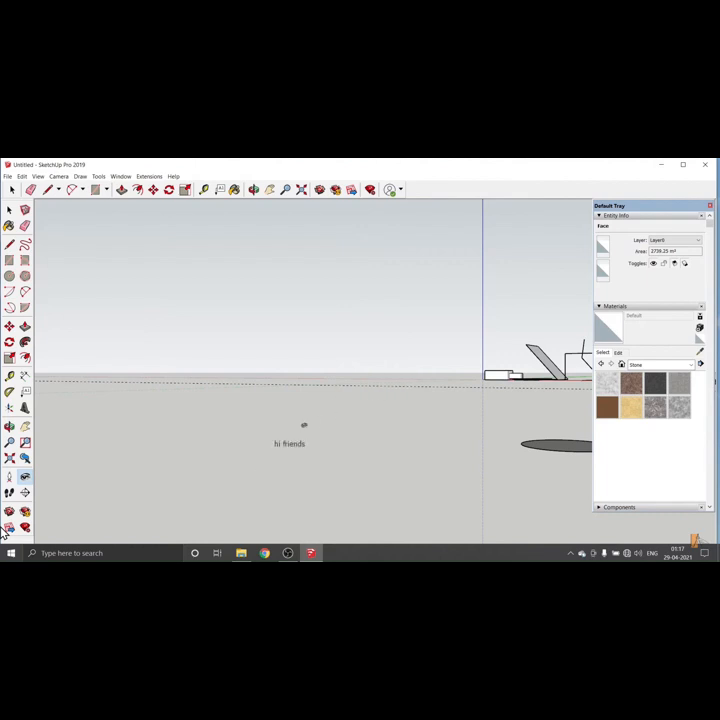
Return from the ground-level camera to a wide view showing the bent cylinder, hollow cylinder and flat shapes.
middle_click_drag(364, 423, 347, 494)
scroll(360, 469, "down", 4)
middle_click_drag(424, 460, 340, 459, "shift")
left_click_drag(340, 459, 260, 456)
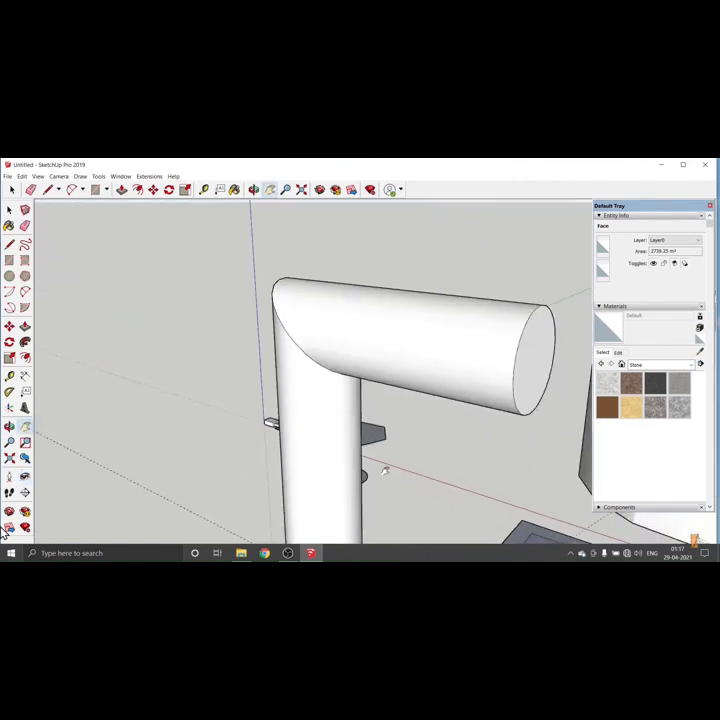
left_click_drag(386, 469, 380, 379)
scroll(310, 431, "down", 4)
middle_click_drag(312, 438, 463, 460)
scroll(463, 460, "down", 4)
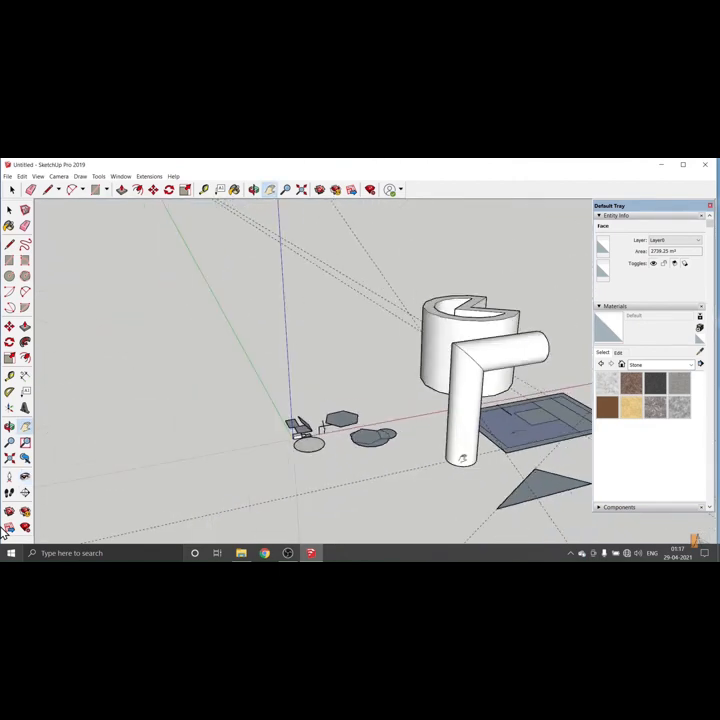
left_click_drag(383, 456, 302, 421)
key("space")
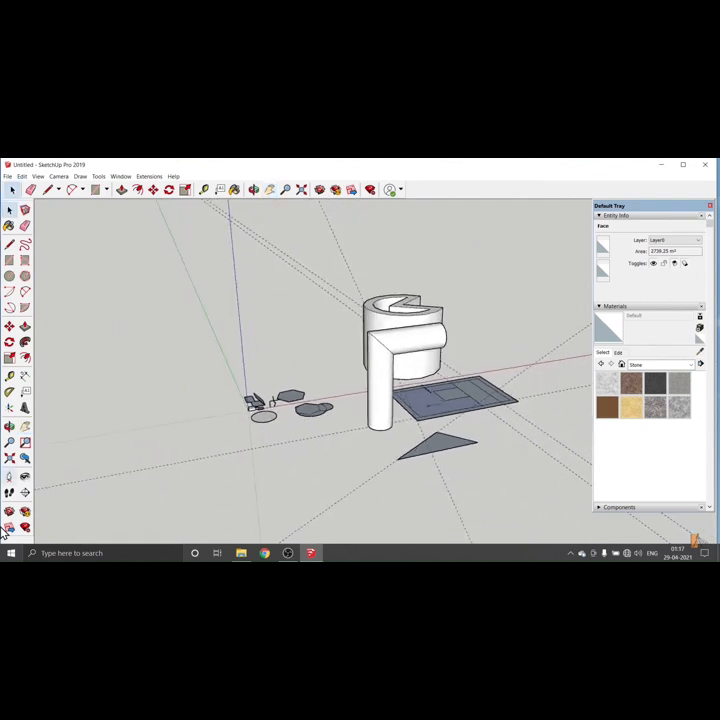
Position the camera on the ground near the base of the bent cylinder and return to a raised view.
key("t")
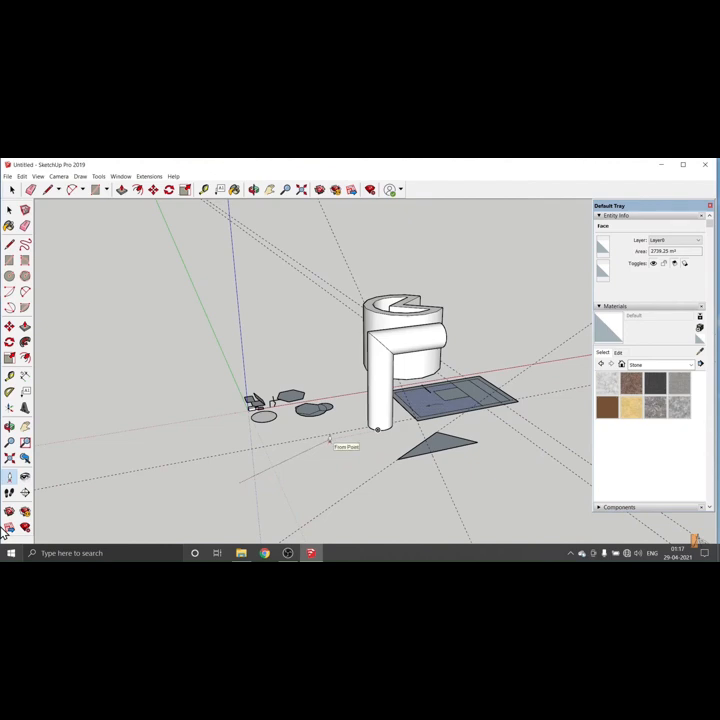
scroll(331, 440, "up", 8)
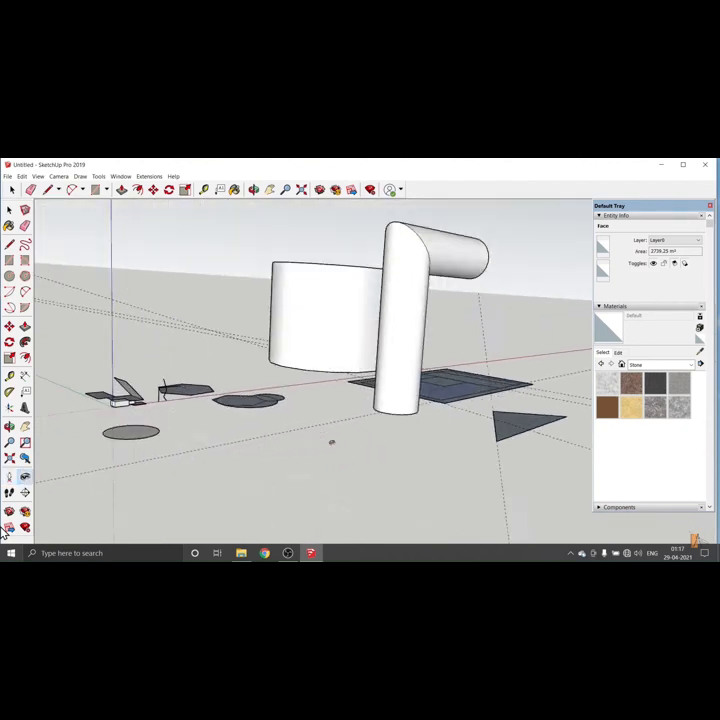
mouse_move(343, 417)
middle_mouse_down()
mouse_move(389, 388)
mouse_move(283, 482)
mouse_move(294, 464)
mouse_move(362, 458)
mouse_move(224, 459)
middle_mouse_up()
mouse_move(334, 448)
middle_mouse_down("shift")
mouse_move(294, 431)
mouse_move(273, 452)
middle_mouse_up("shift")
Clear the selection and turn the camera around the shapes with the Look Around tool.
left_click(292, 413)
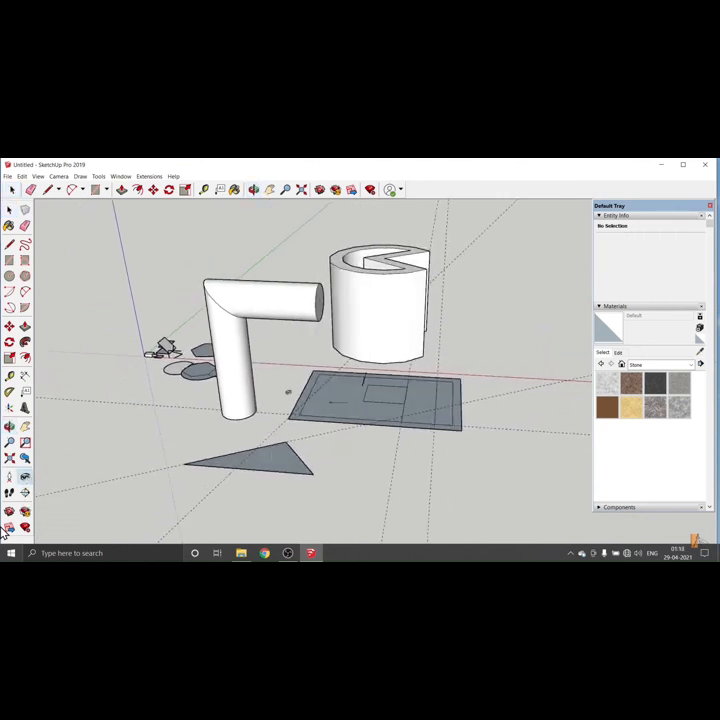
mouse_move(284, 378)
left_mouse_down()
mouse_move(407, 337)
mouse_move(186, 339)
mouse_move(346, 352)
mouse_move(334, 355)
mouse_move(365, 350)
left_mouse_up()
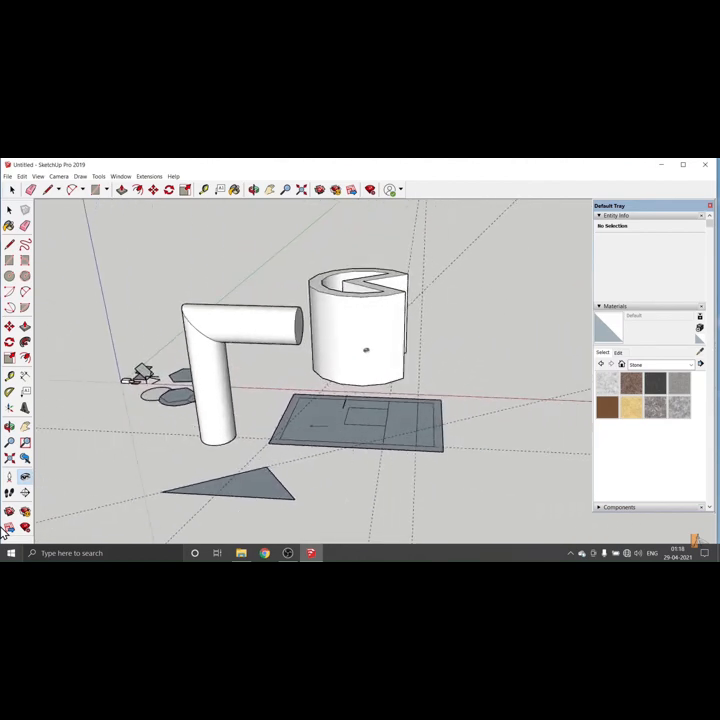
key("h")
left_click_drag(306, 403, 335, 365)
scroll(294, 394, "up", 5)
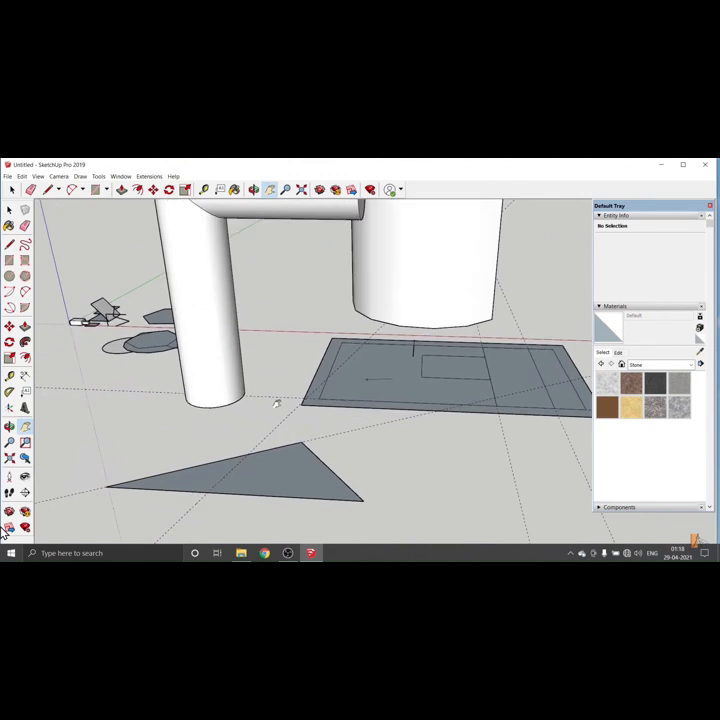
Walk the camera from the bent cylinder towards the small shapes near the origin with the Walk tool.
scroll(277, 404, "up", 3)
left_click_drag(289, 411, 329, 440)
middle_click_drag(291, 455, 243, 482)
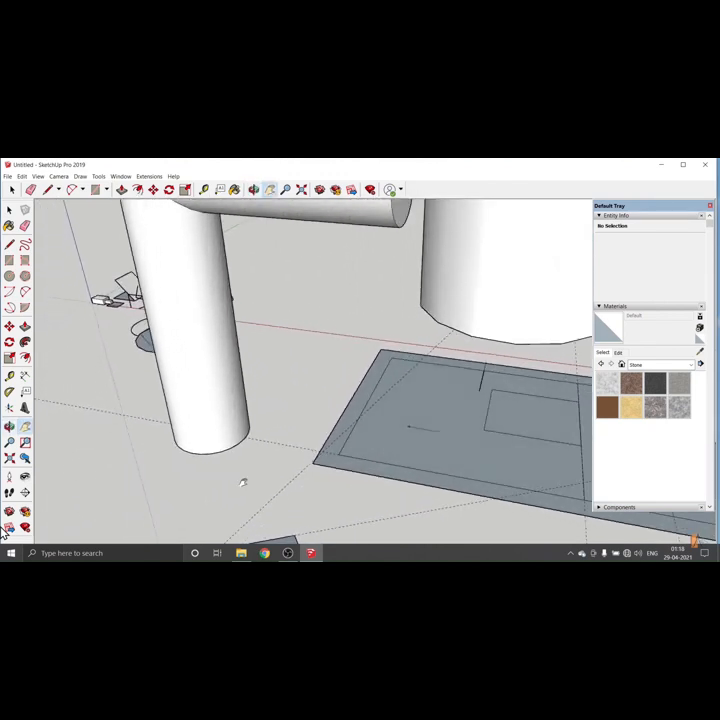
left_click_drag(243, 482, 281, 427)
key("space")
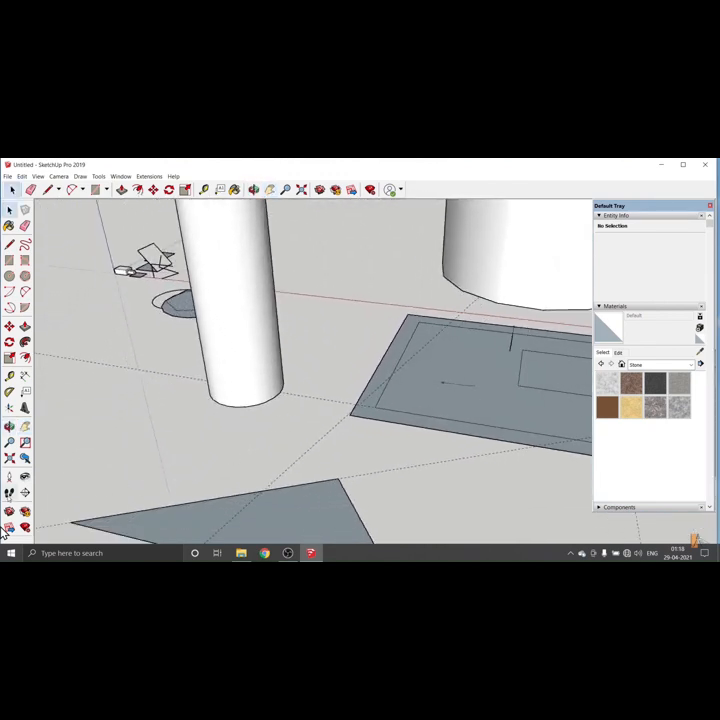
left_click(9, 492)
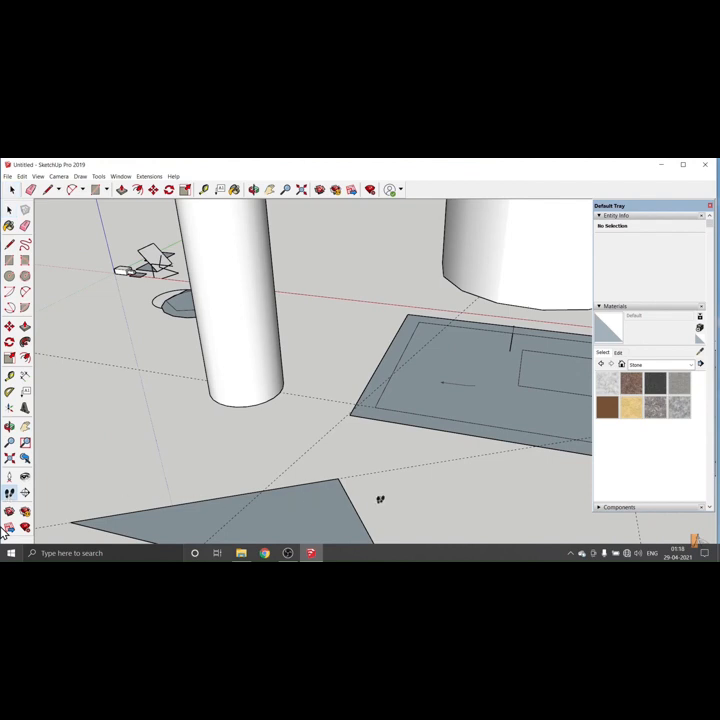
left_click_drag(380, 499, 102, 466)
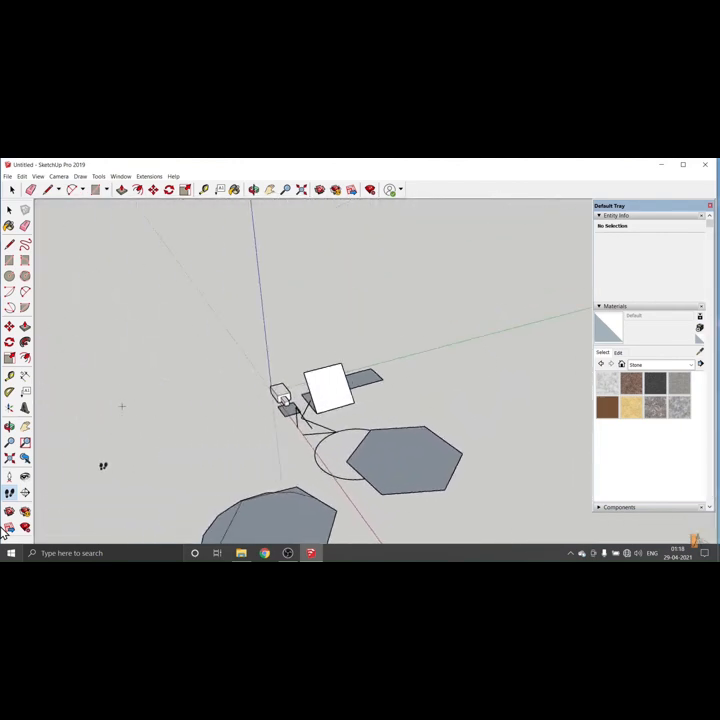
key("space")
Place a section plane perpendicular to the red axis through the hollow cylinder and dismiss its naming dialog.
left_click(26, 494)
scroll(112, 490, "down", 5)
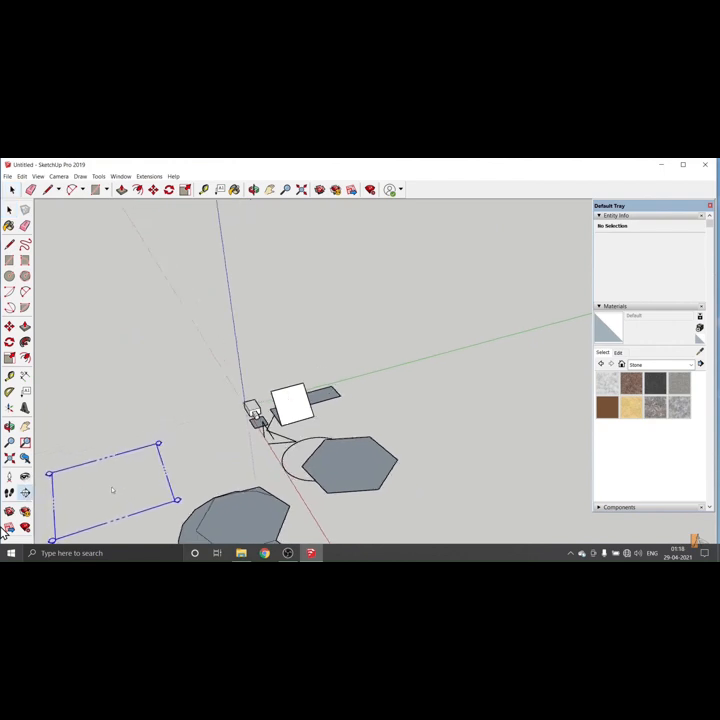
scroll(124, 490, "down", 8)
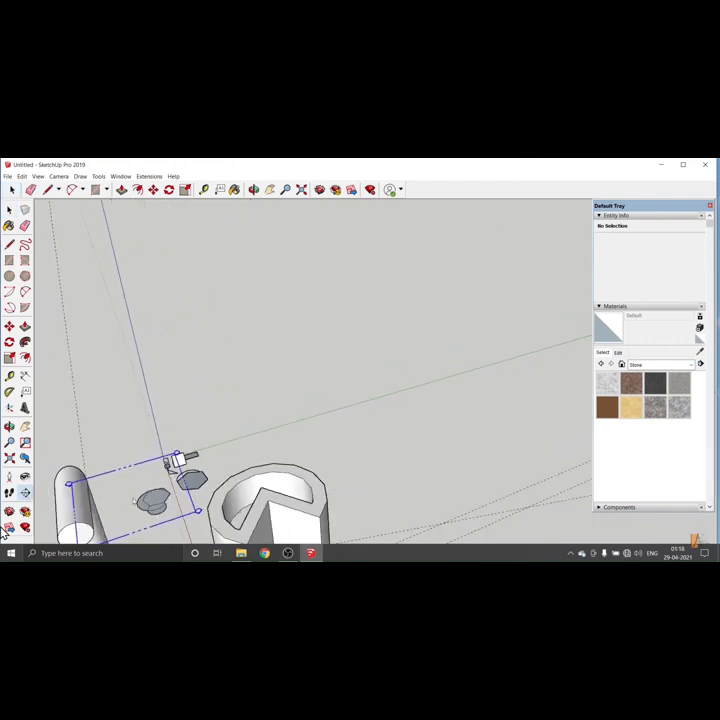
middle_click_drag(136, 501, 250, 389, "shift")
left_click_drag(250, 390, 264, 380)
scroll(132, 470, "up", 2)
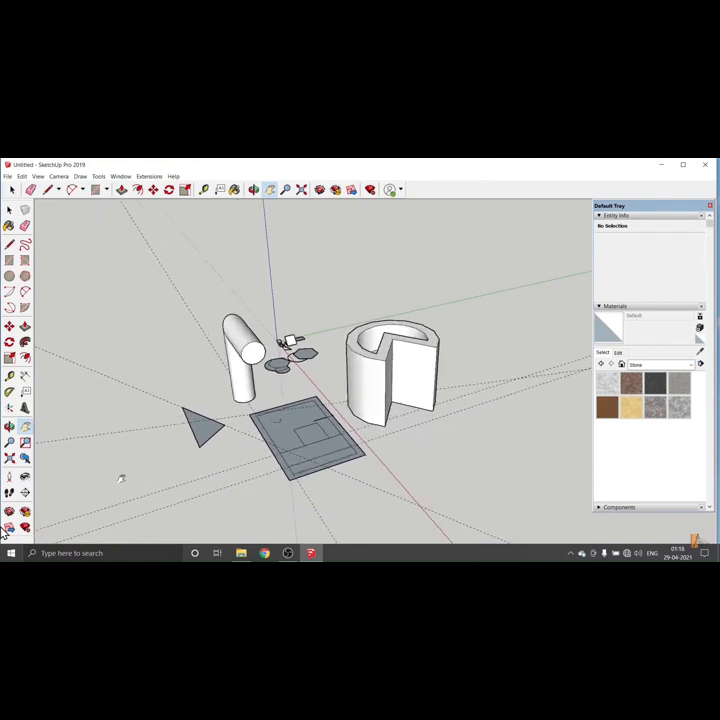
key("space")
left_click(25, 492)
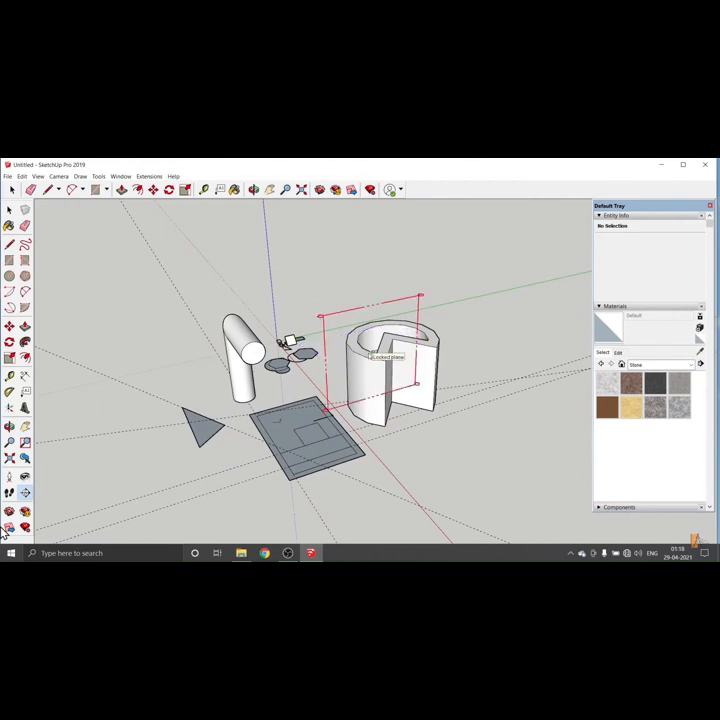
left_click(370, 353)
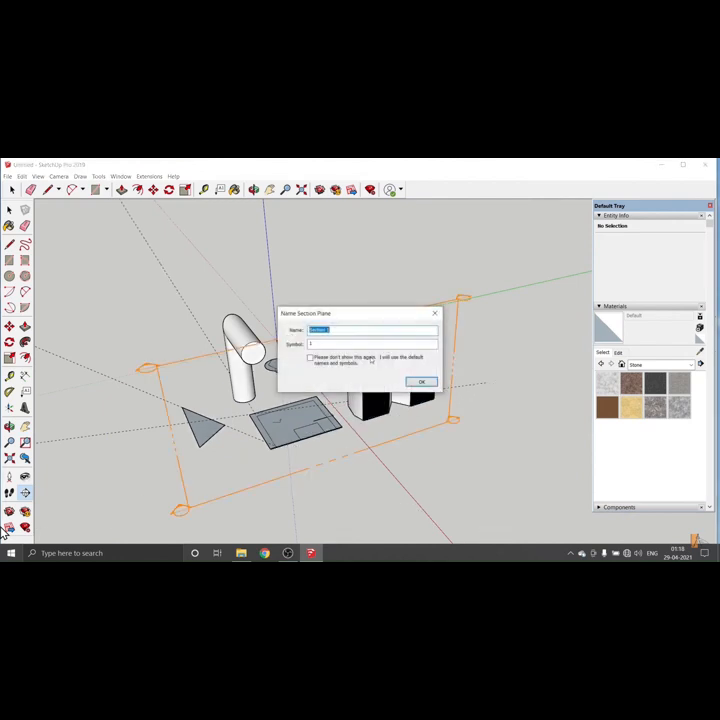
left_click(435, 314)
Examine the cut faces of the sectioned hollow cylinder from the front and up close.
middle_click_drag(438, 350, 379, 374)
scroll(370, 374, "up", 4)
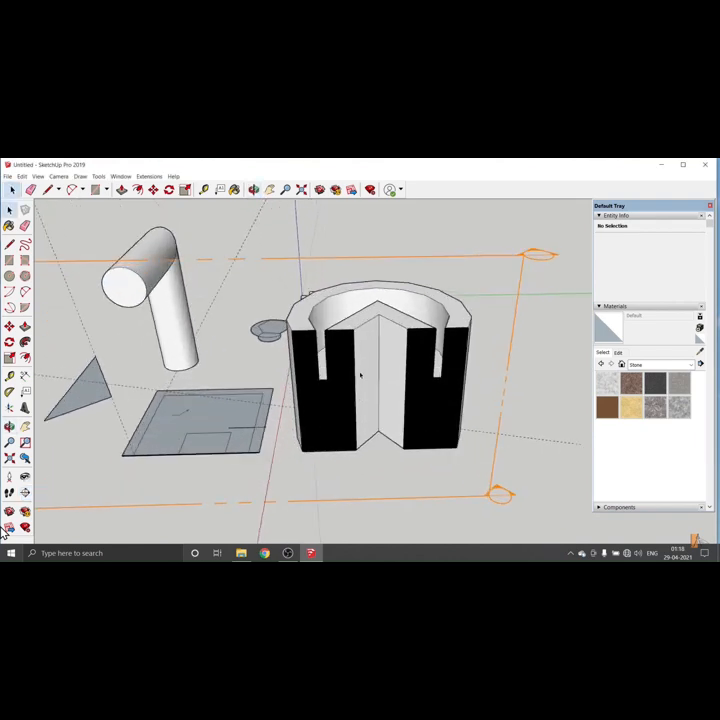
scroll(360, 375, "up", 2)
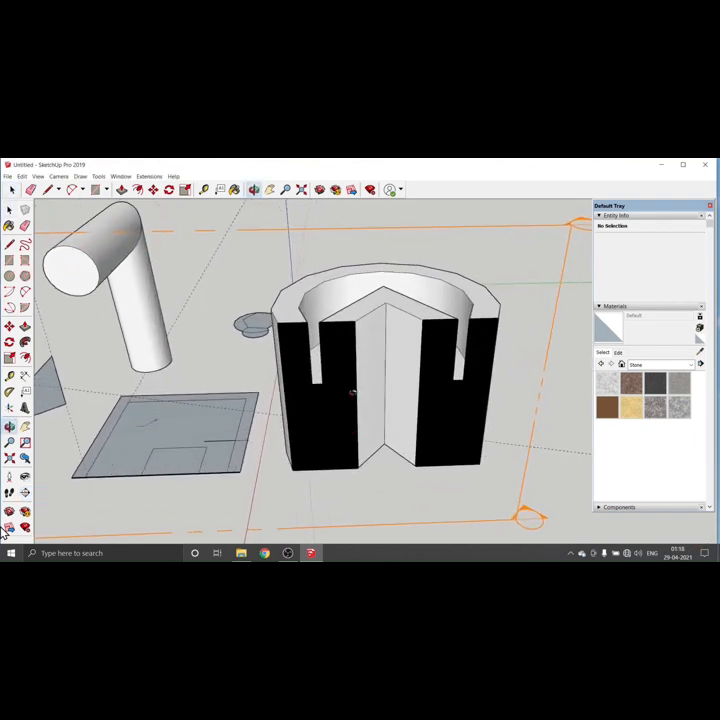
scroll(381, 395, "down", 4)
scroll(389, 404, "down", 4)
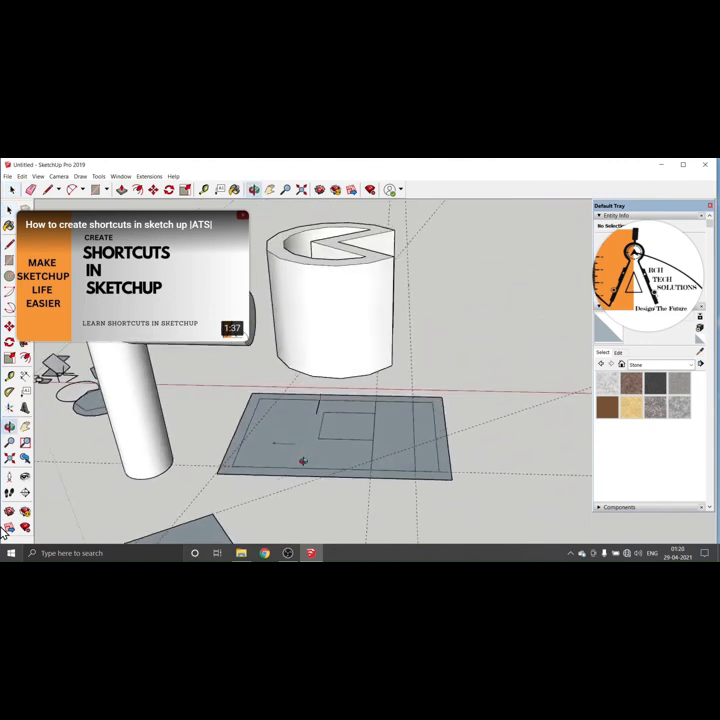
Cut the uncut hollow cylinder with a section plane locked perpendicular to the red axis, bringing up its naming dialog.
scroll(302, 461, "up", 2)
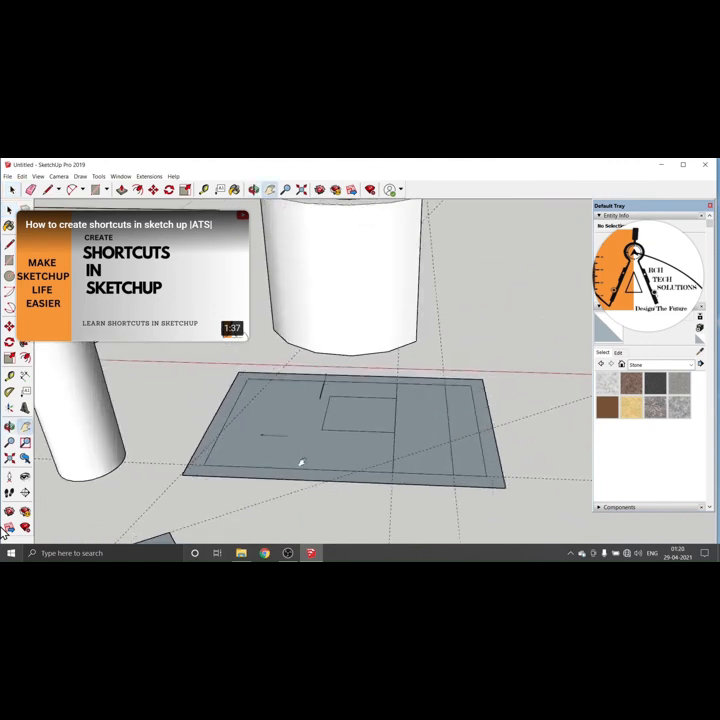
mouse_move(327, 389)
middle_mouse_down()
mouse_move(321, 429)
mouse_move(347, 424)
mouse_move(361, 411)
mouse_move(342, 437)
middle_mouse_up()
scroll(322, 429, "down", 3)
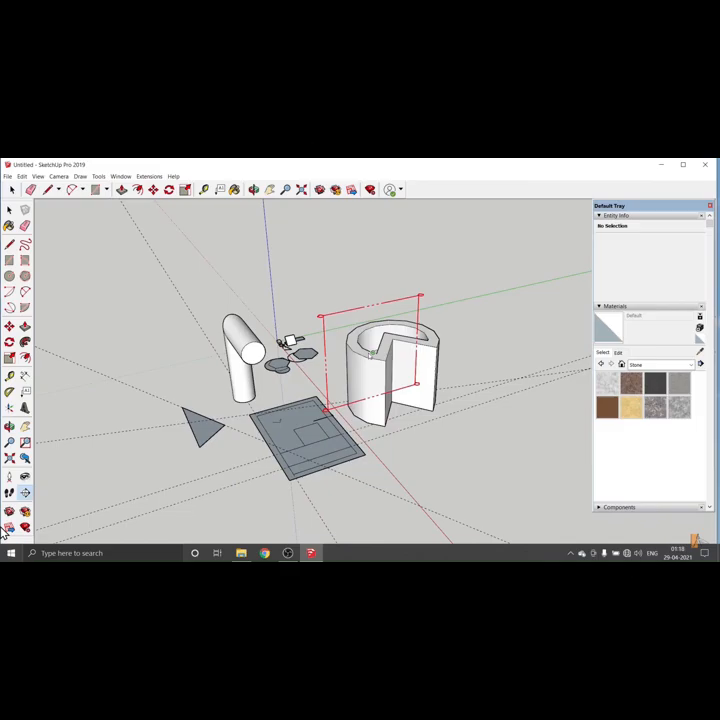
left_click(372, 352)
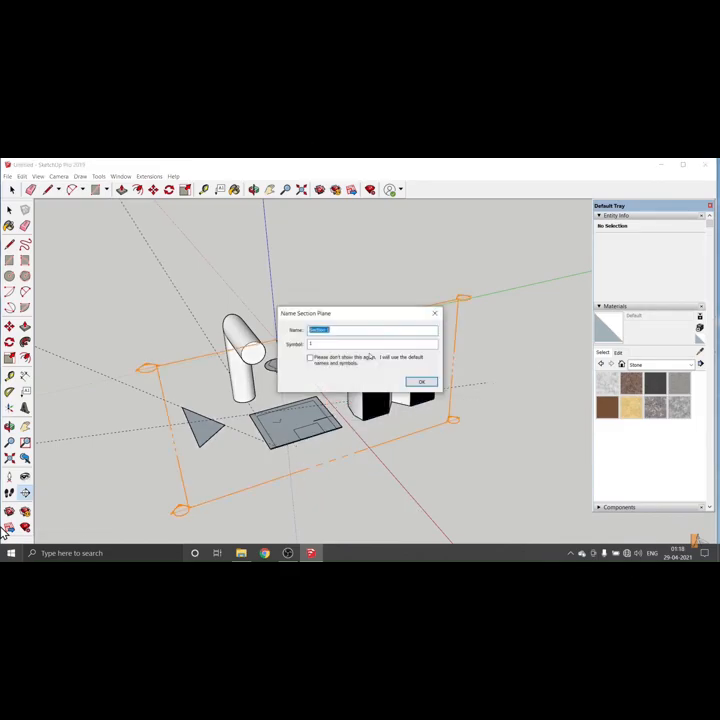